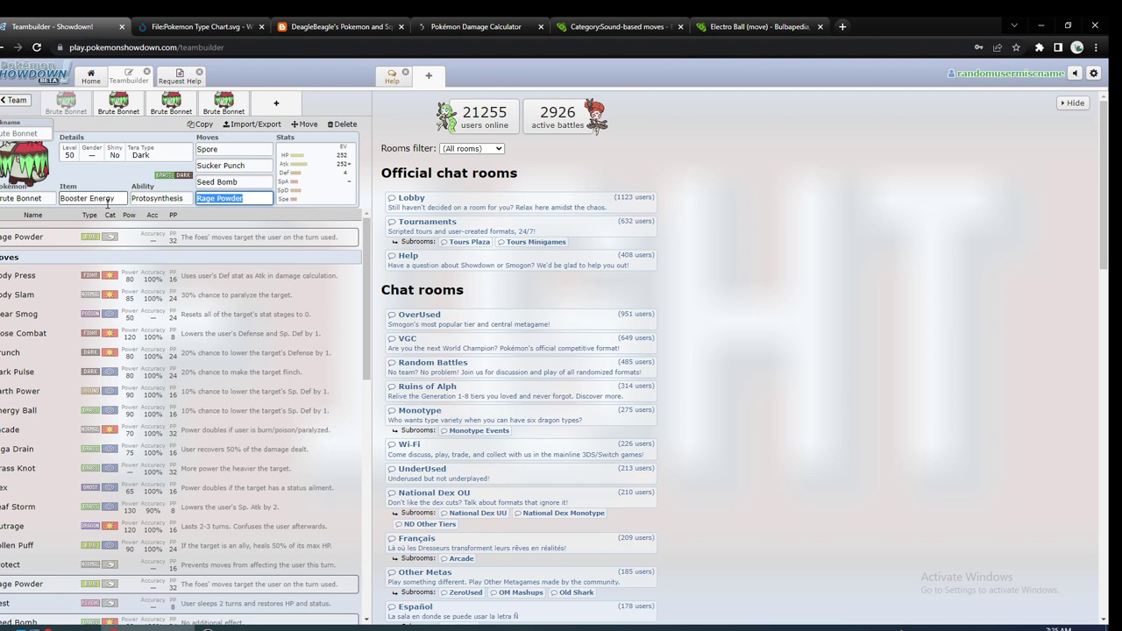
Export the first Brute Bonnet's set and import its copied text as a fifth team member.
{"action": "scroll", "coordinate": [110, 351], "scroll_direction": "down", "scroll_amount": 10}
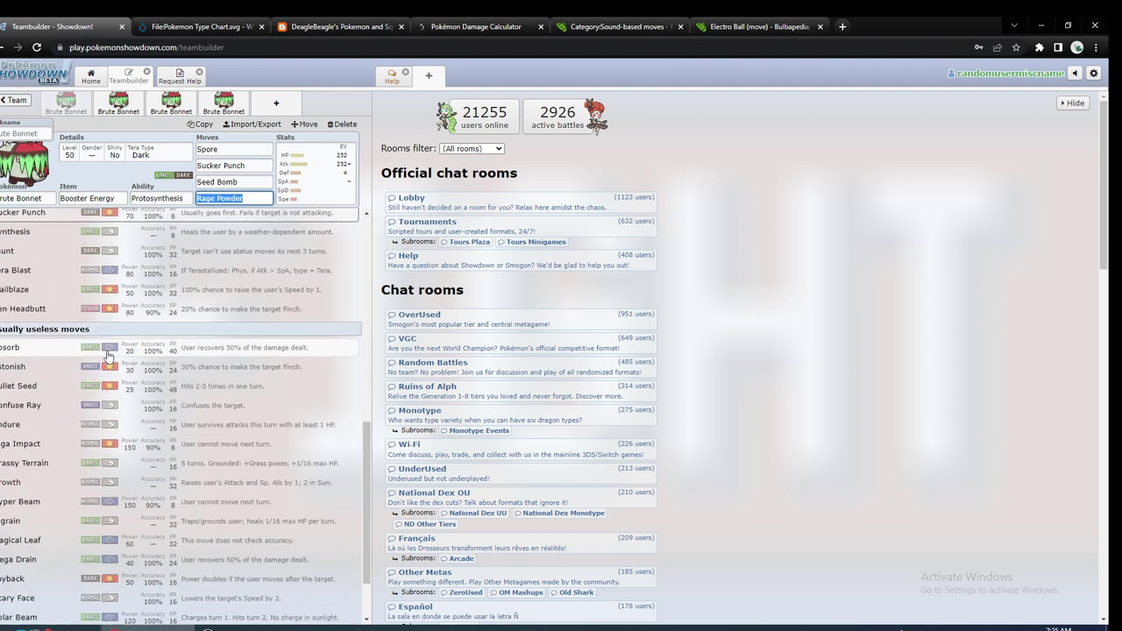
{"action": "scroll", "coordinate": [110, 350], "scroll_direction": "down", "scroll_amount": 2}
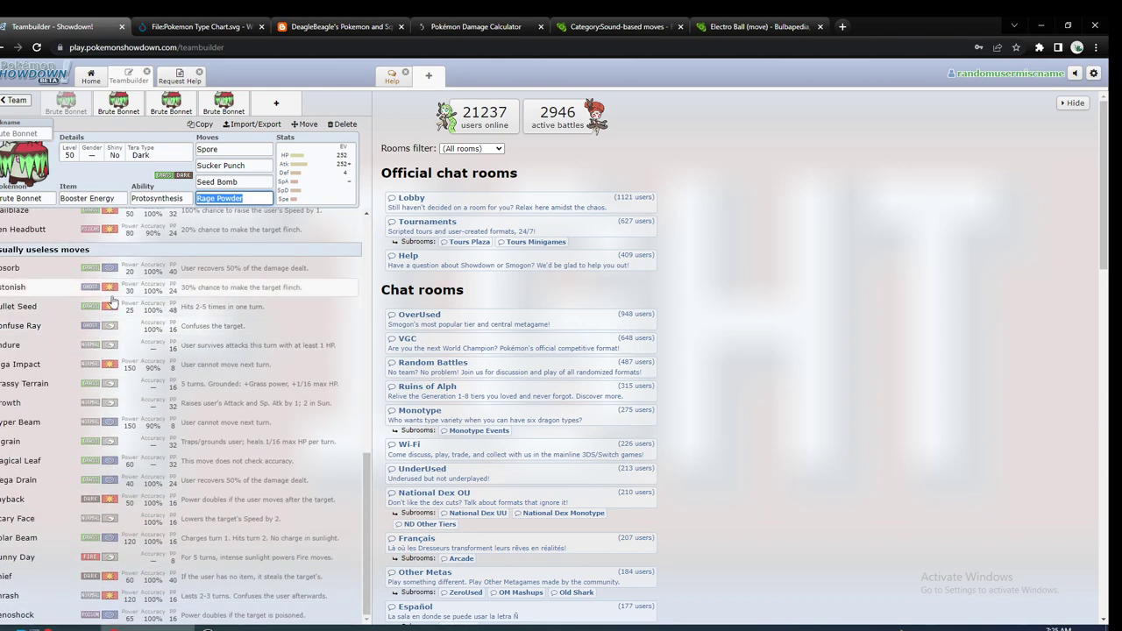
{"action": "scroll", "coordinate": [114, 298], "scroll_direction": "up", "scroll_amount": 12}
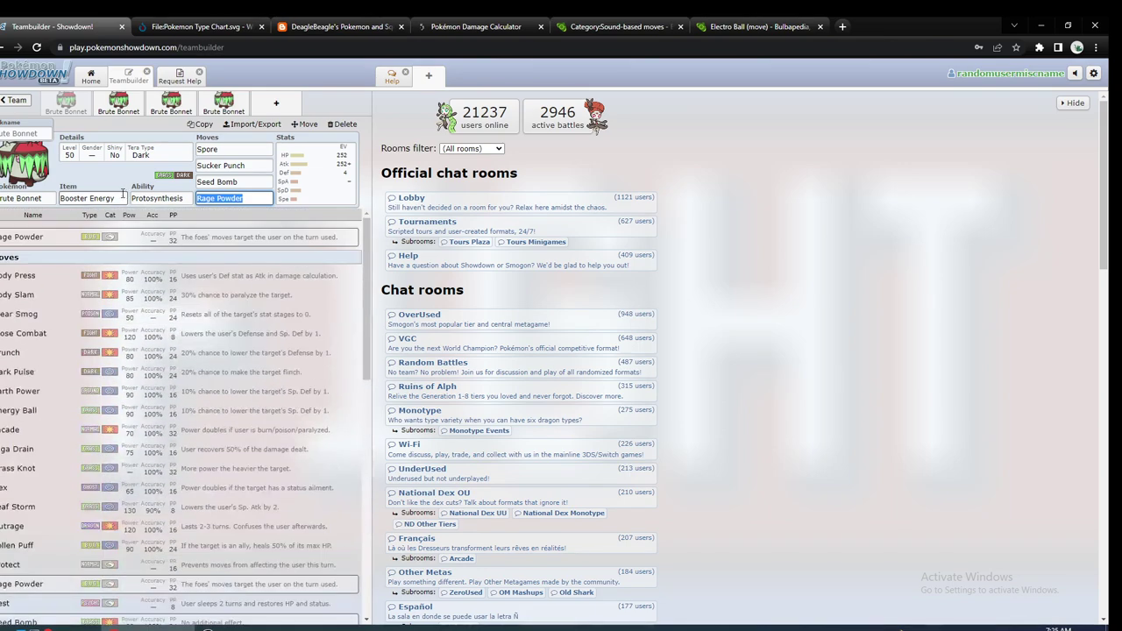
{"action": "left_click", "coordinate": [249, 123]}
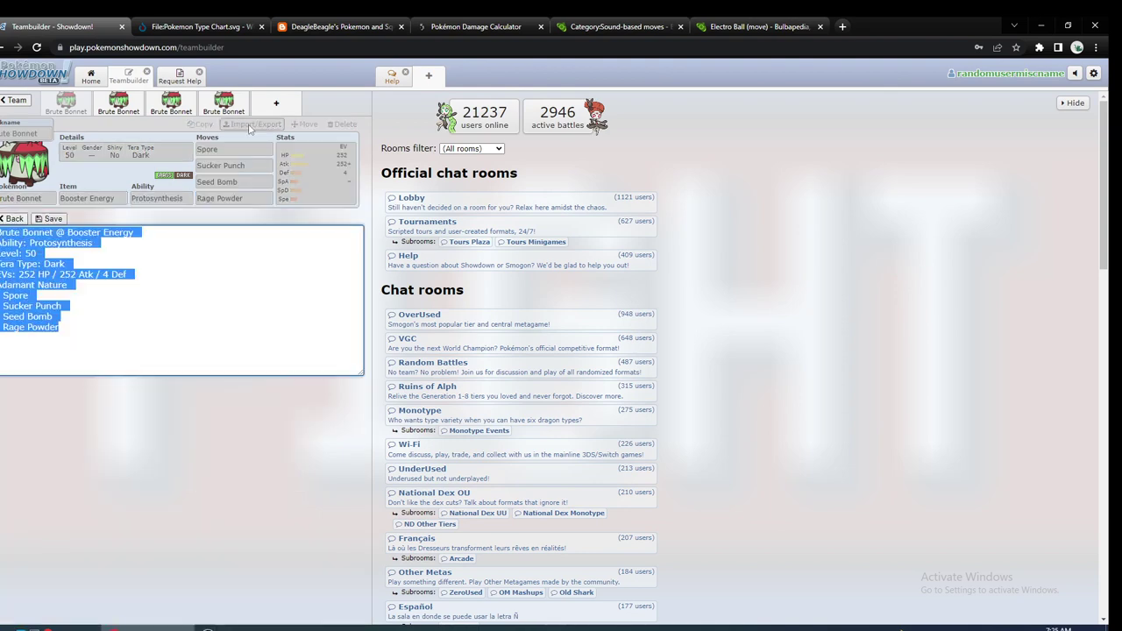
{"action": "left_click", "coordinate": [257, 112]}
{"action": "key", "text": "ctrl+v"}
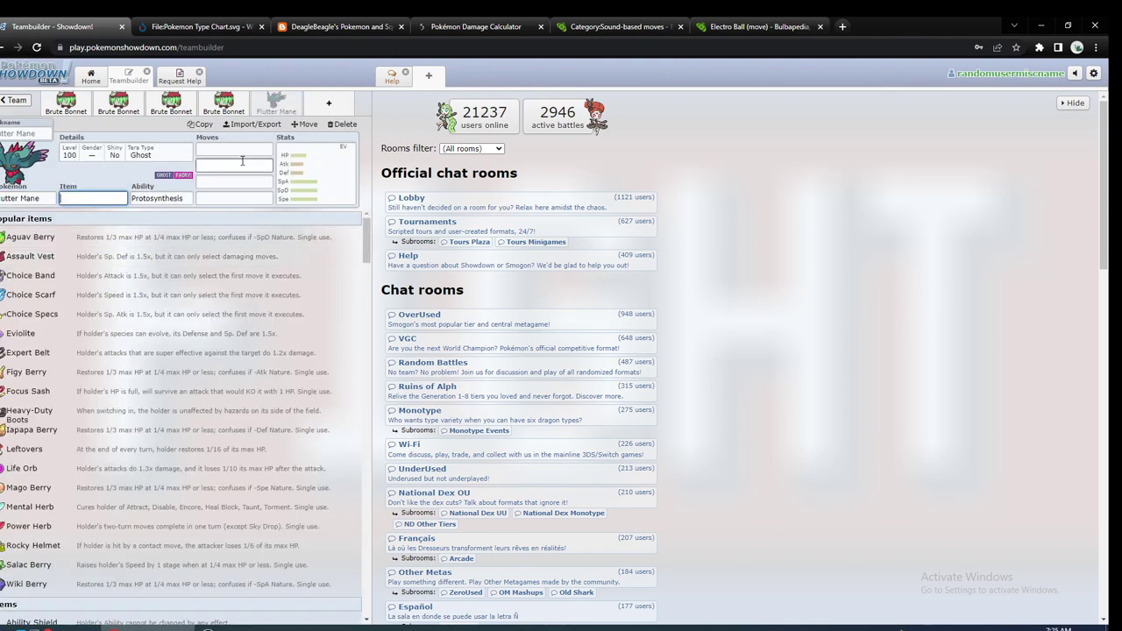
{"action": "left_click", "coordinate": [249, 124]}
Set the fifth Brute Bonnet's item to Loaded Dice.
{"action": "left_click", "coordinate": [99, 198]}
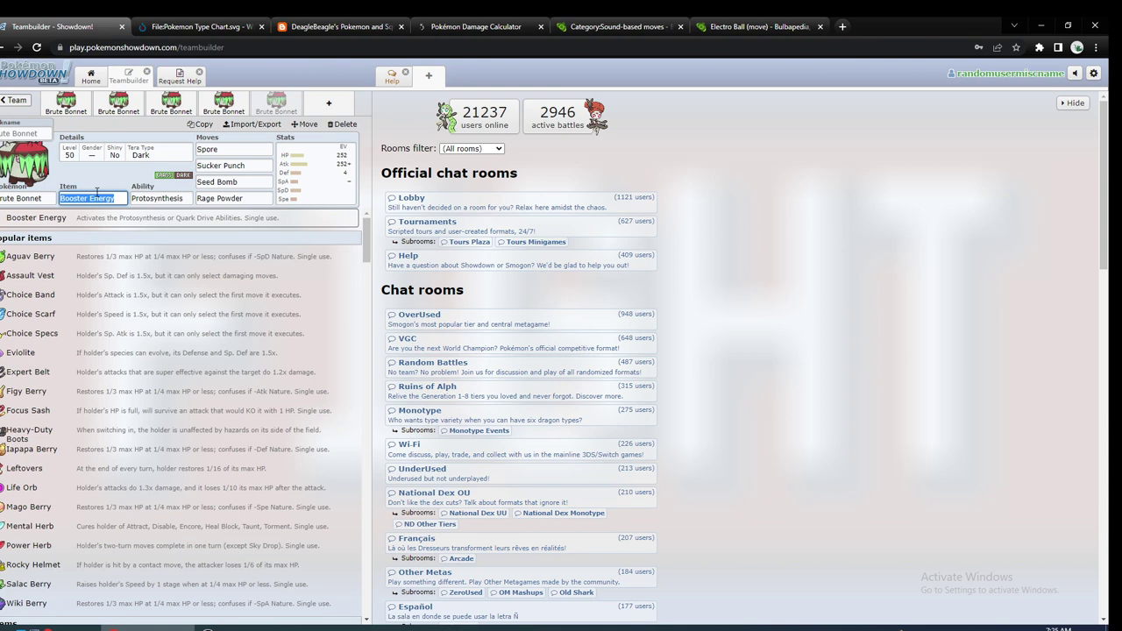
{"action": "type", "text": "lo"}
{"action": "left_click", "coordinate": [115, 249]}
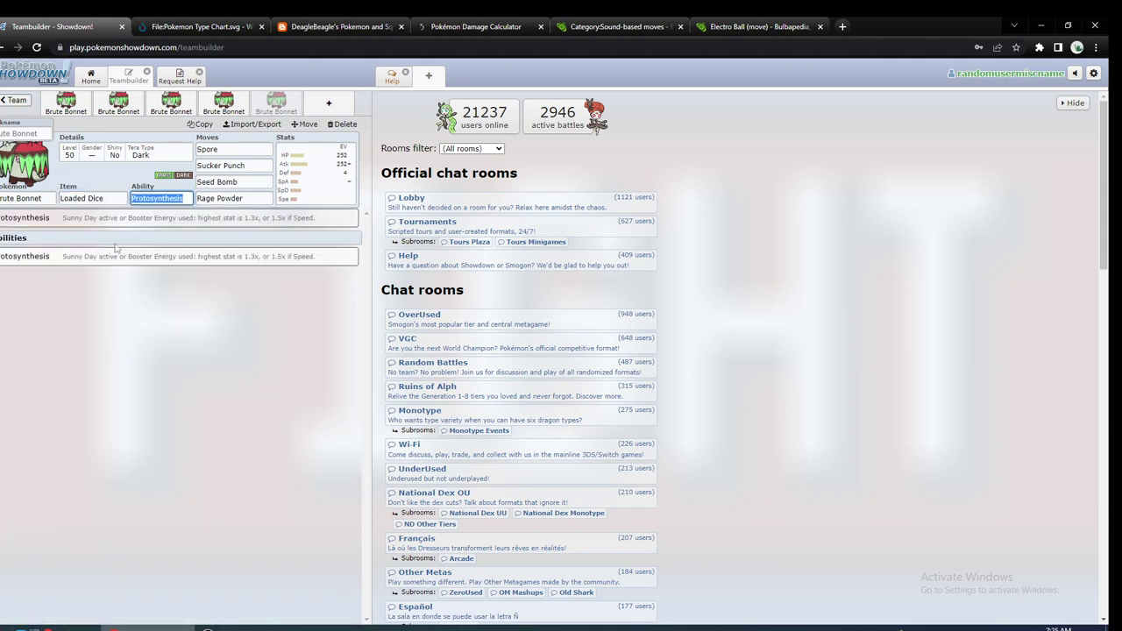
Review the first Brute Bonnet's Booster Energy item, its four moves from Spore to Rage Powder, and its EV spread.
{"action": "left_click", "coordinate": [81, 97]}
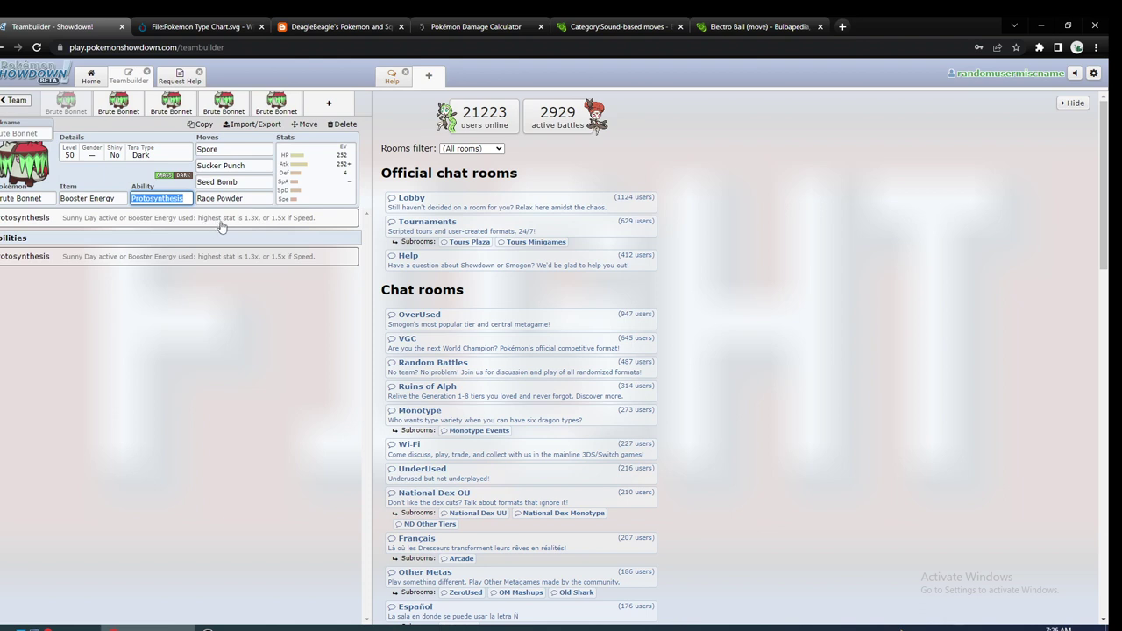
{"action": "left_click", "coordinate": [127, 199]}
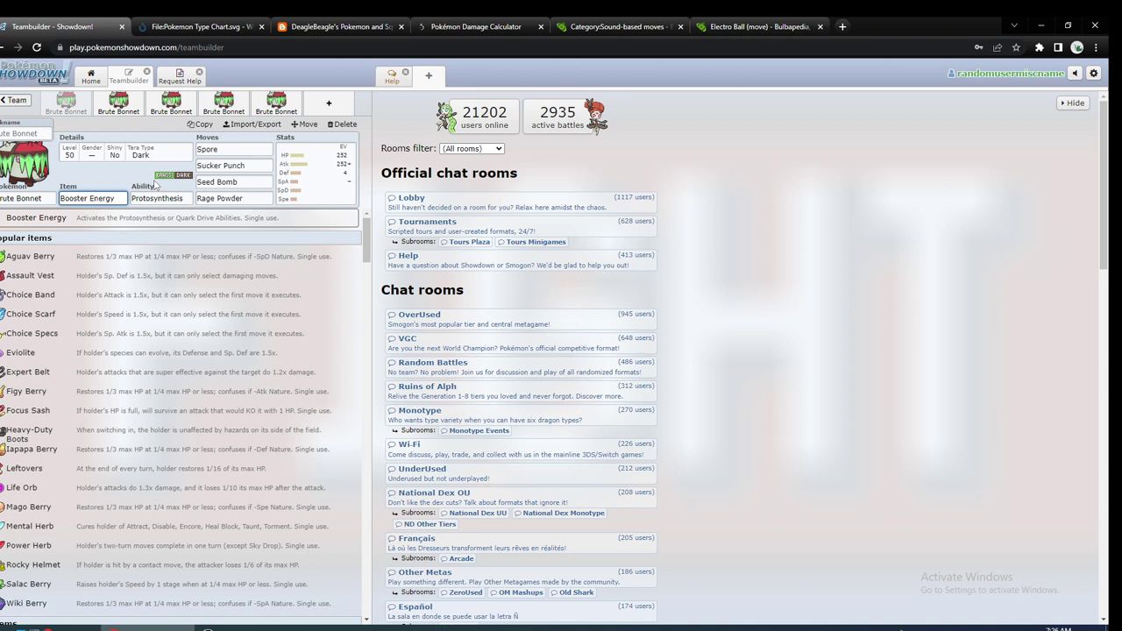
{"action": "left_click", "coordinate": [241, 149]}
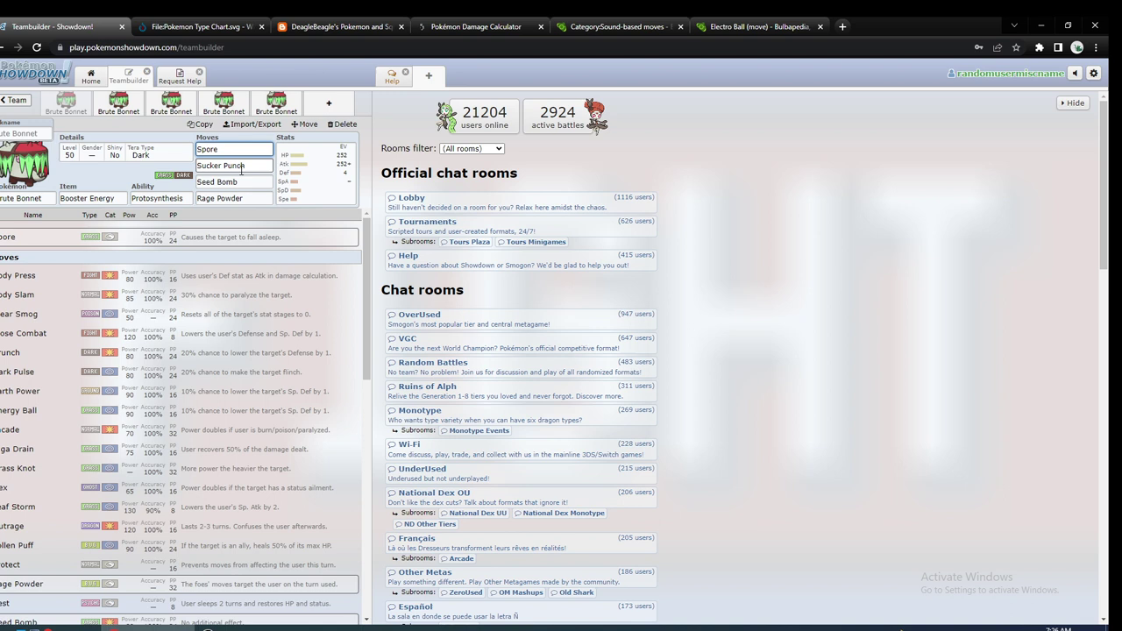
{"action": "left_click", "coordinate": [246, 168]}
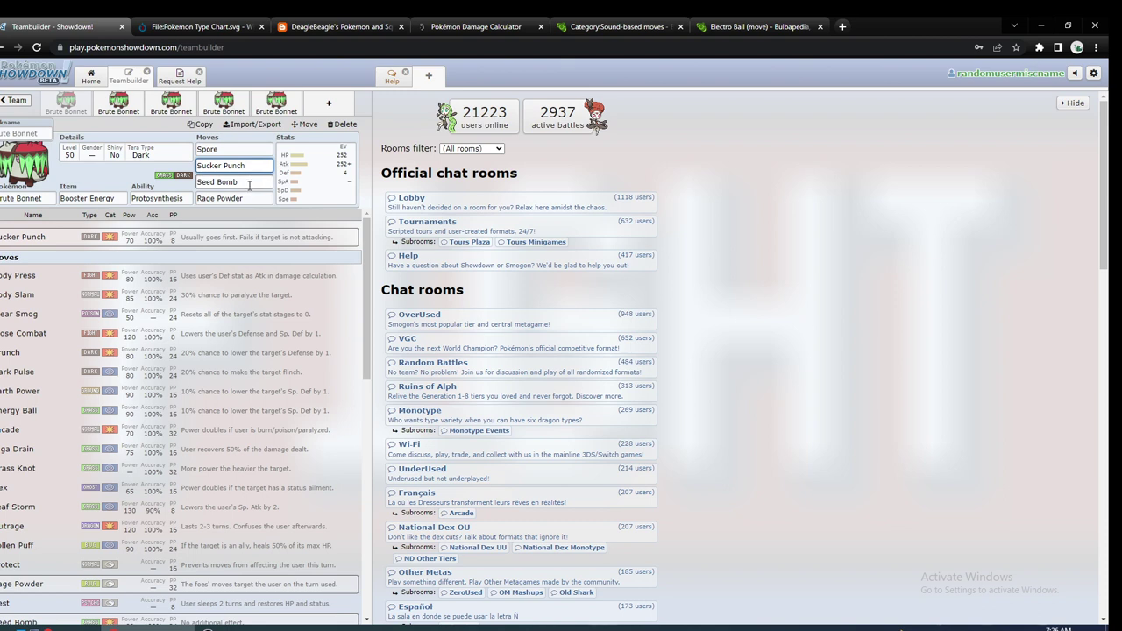
{"action": "left_click", "coordinate": [253, 180]}
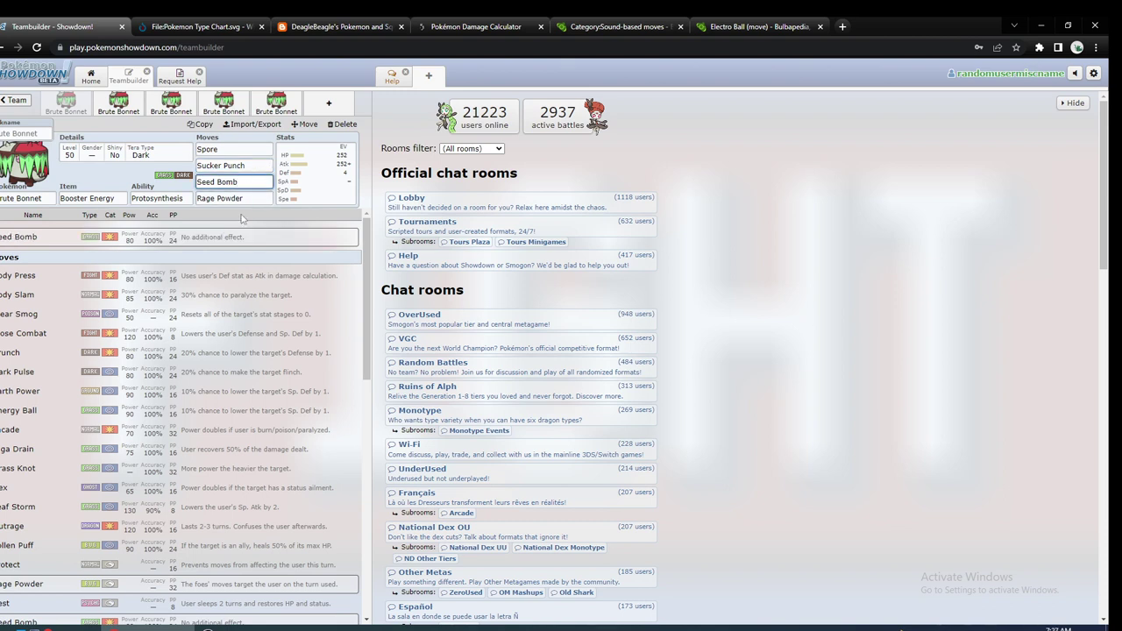
{"action": "left_click", "coordinate": [249, 199]}
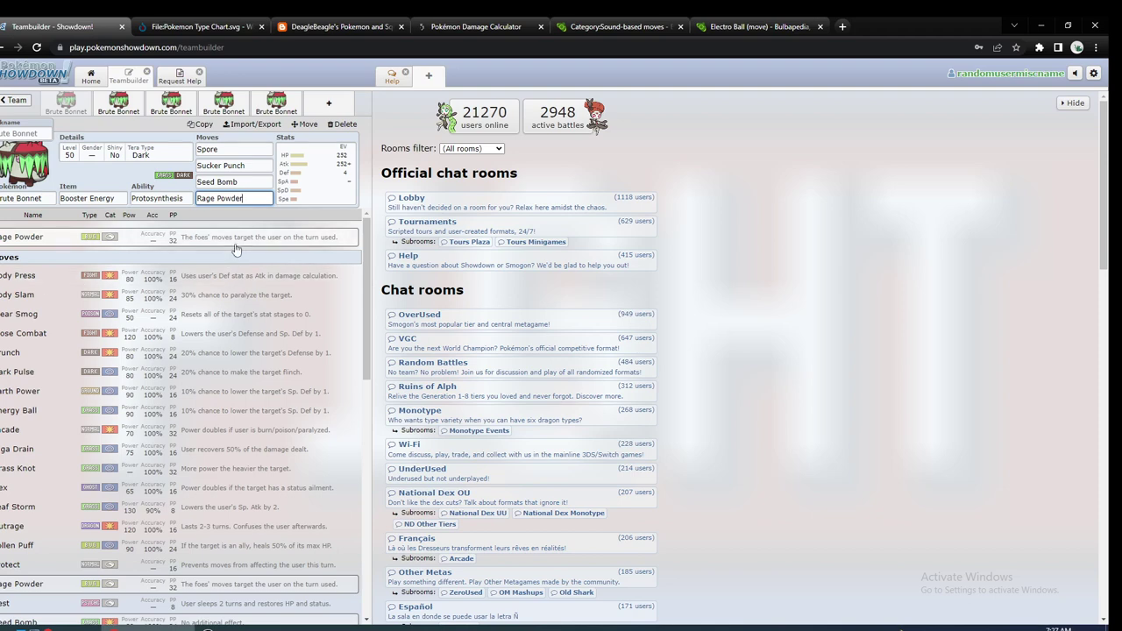
{"action": "scroll", "coordinate": [215, 350], "scroll_direction": "down", "scroll_amount": 10}
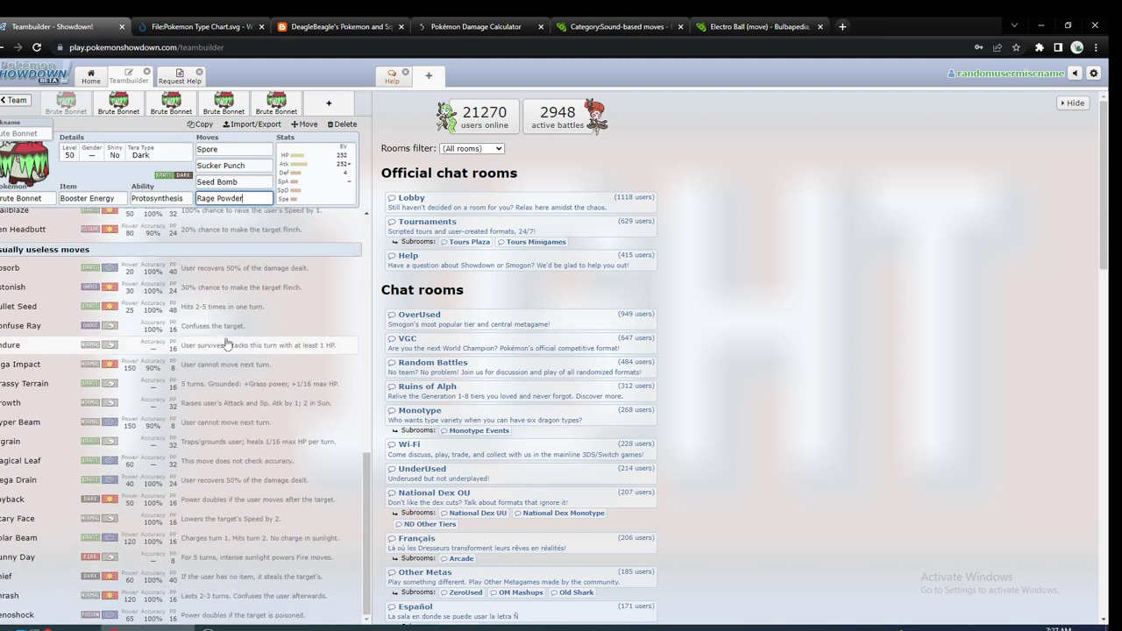
{"action": "scroll", "coordinate": [221, 344], "scroll_direction": "up", "scroll_amount": 10}
{"action": "left_click", "coordinate": [311, 176]}
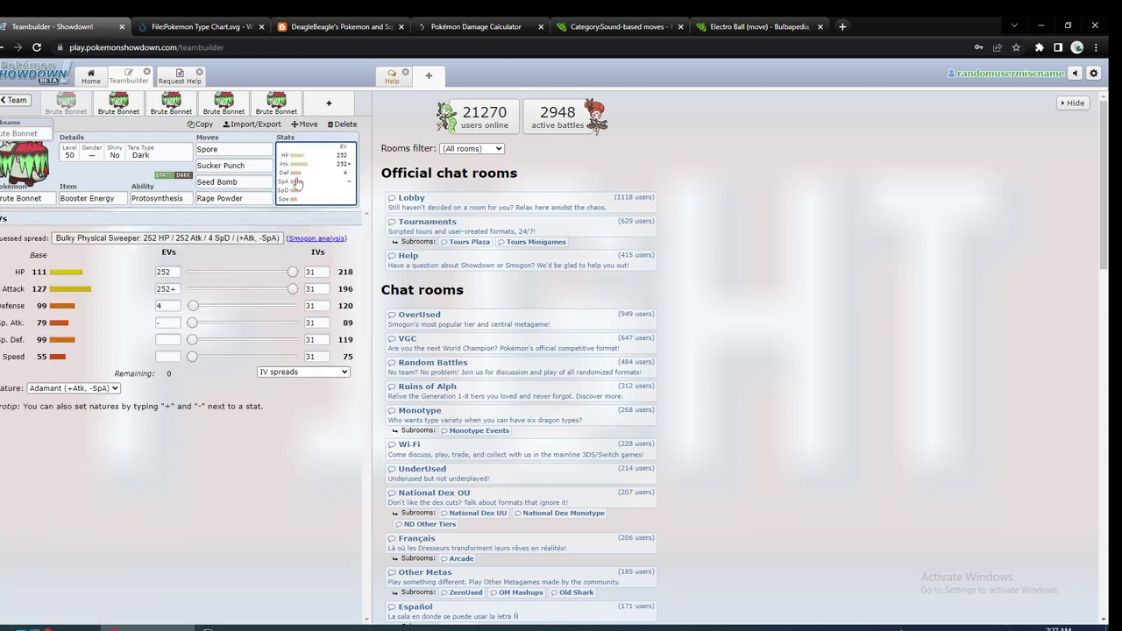
{"action": "left_click", "coordinate": [251, 200]}
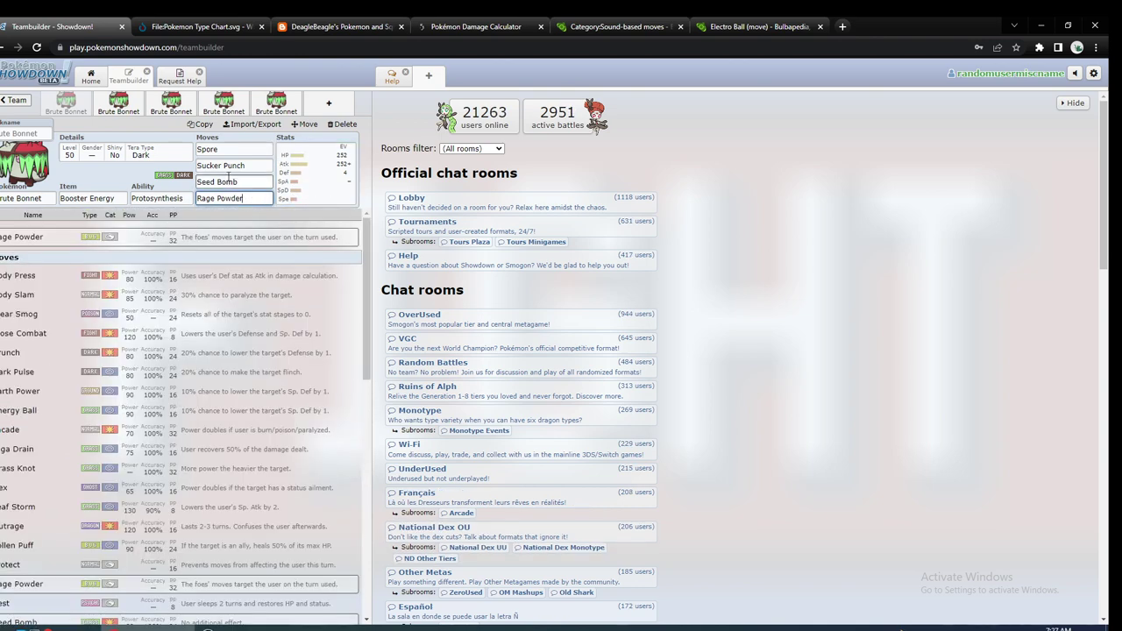
{"action": "left_click", "coordinate": [302, 182]}
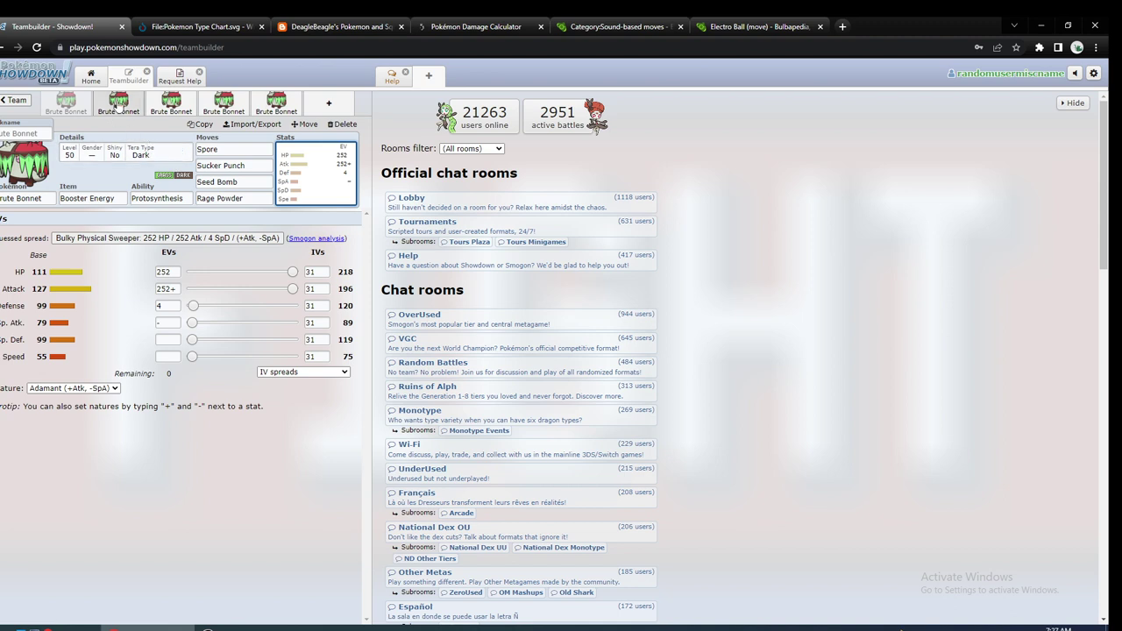
Examine the second Brute Bonnet's Clear Smog set alongside the Pokemon Type Chart on Wikimedia Commons.
{"action": "left_click", "coordinate": [117, 105]}
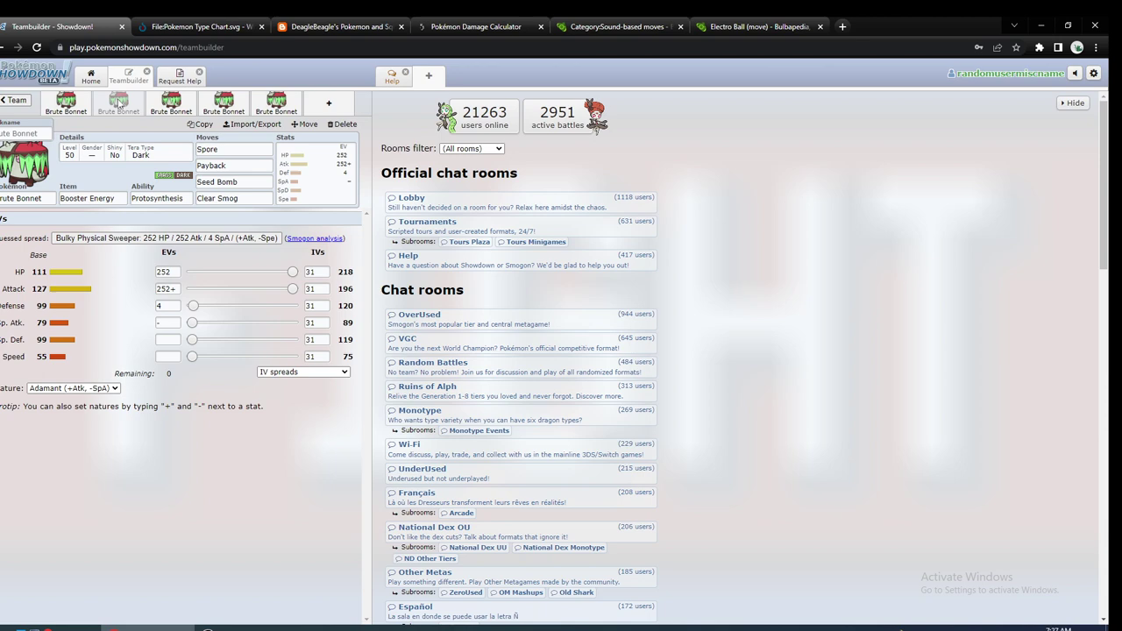
{"action": "left_click", "coordinate": [201, 26]}
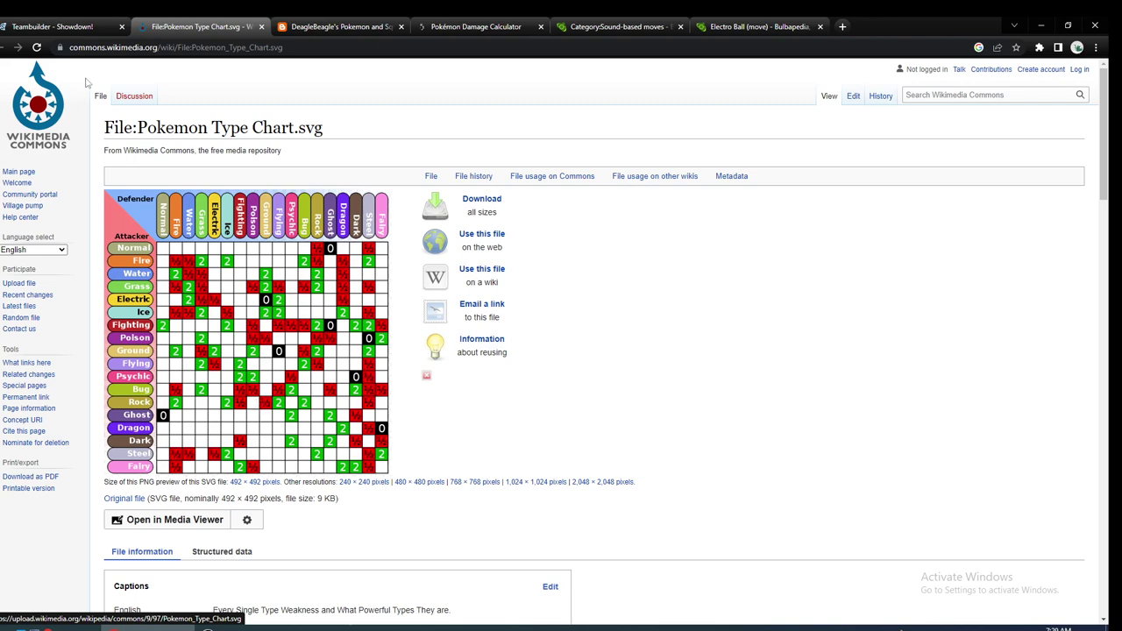
{"action": "left_click", "coordinate": [53, 26]}
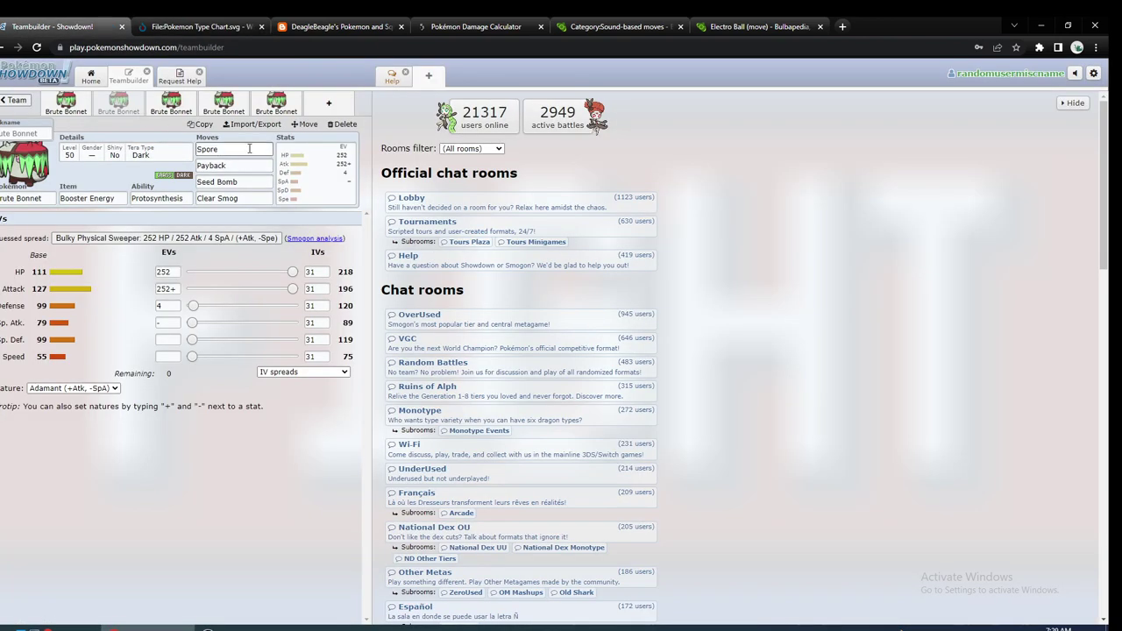
{"action": "left_click", "coordinate": [199, 26]}
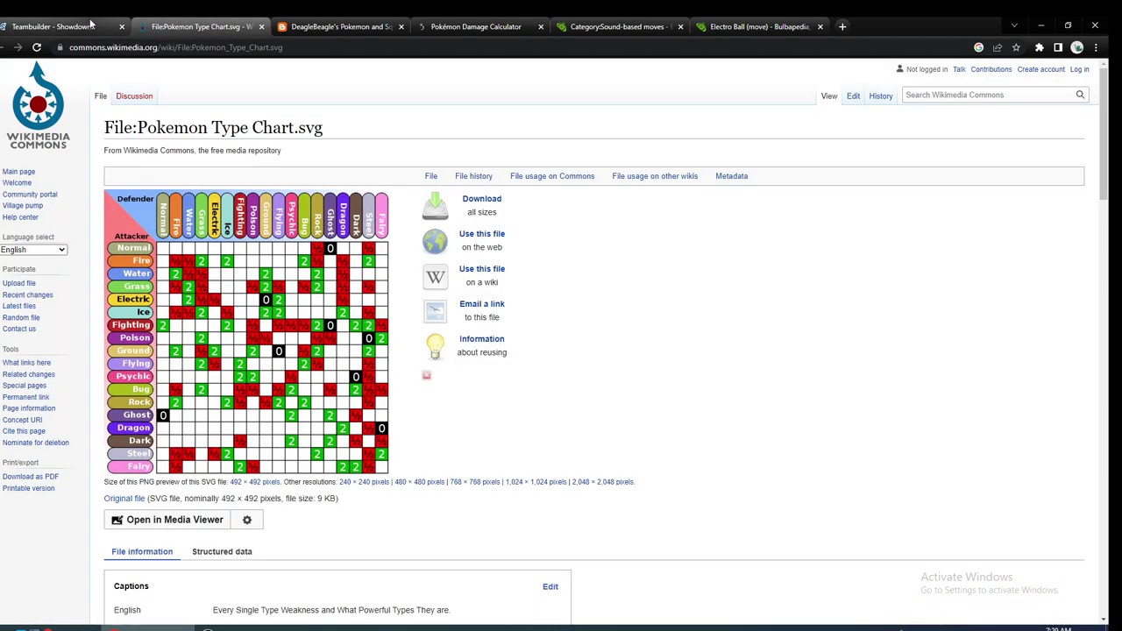
{"action": "left_click", "coordinate": [91, 24]}
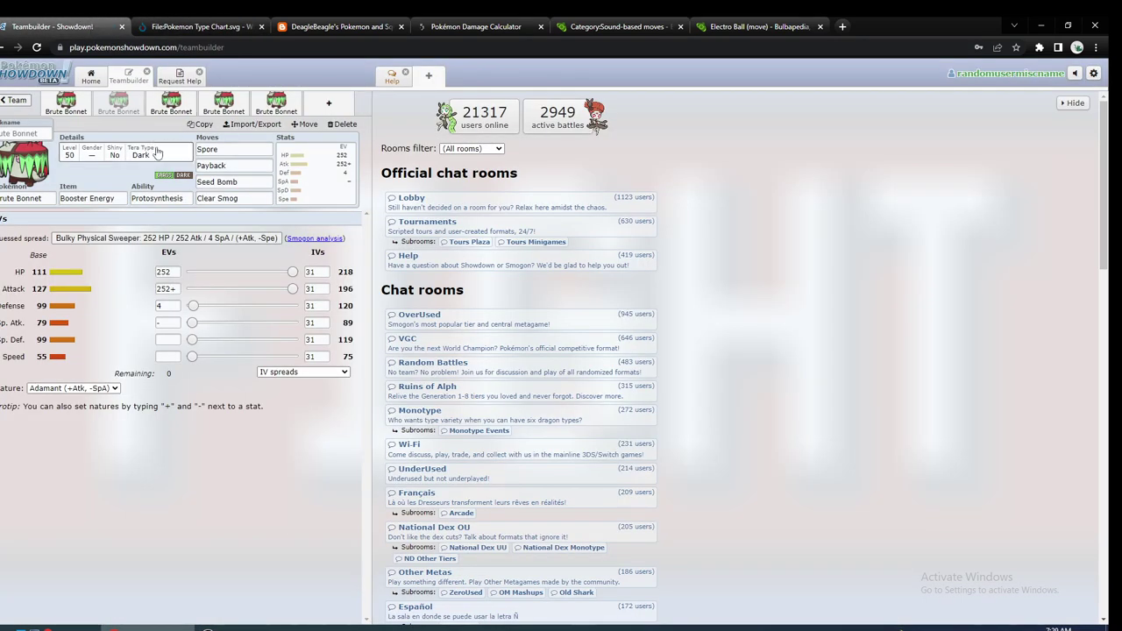
{"action": "left_click", "coordinate": [267, 199]}
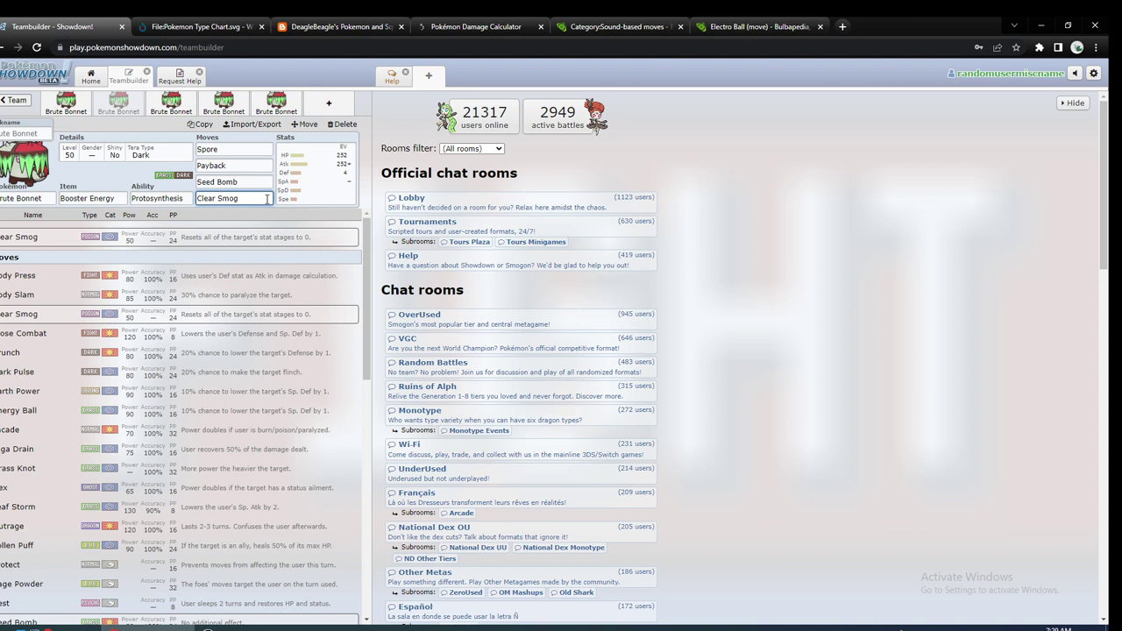
{"action": "left_click", "coordinate": [117, 179]}
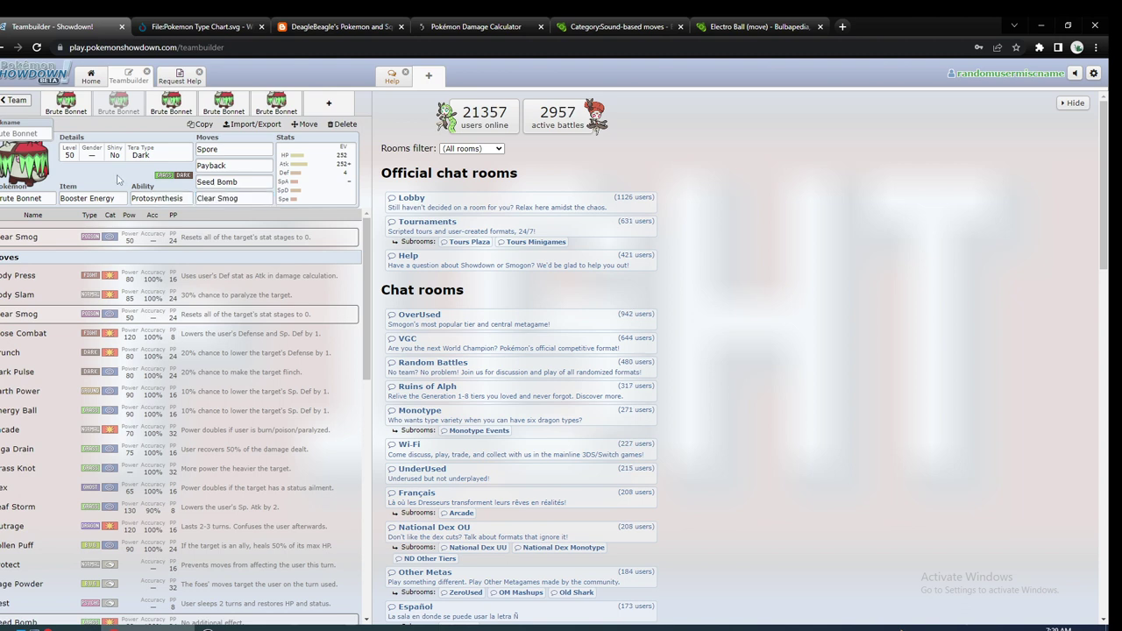
{"action": "left_click", "coordinate": [249, 199]}
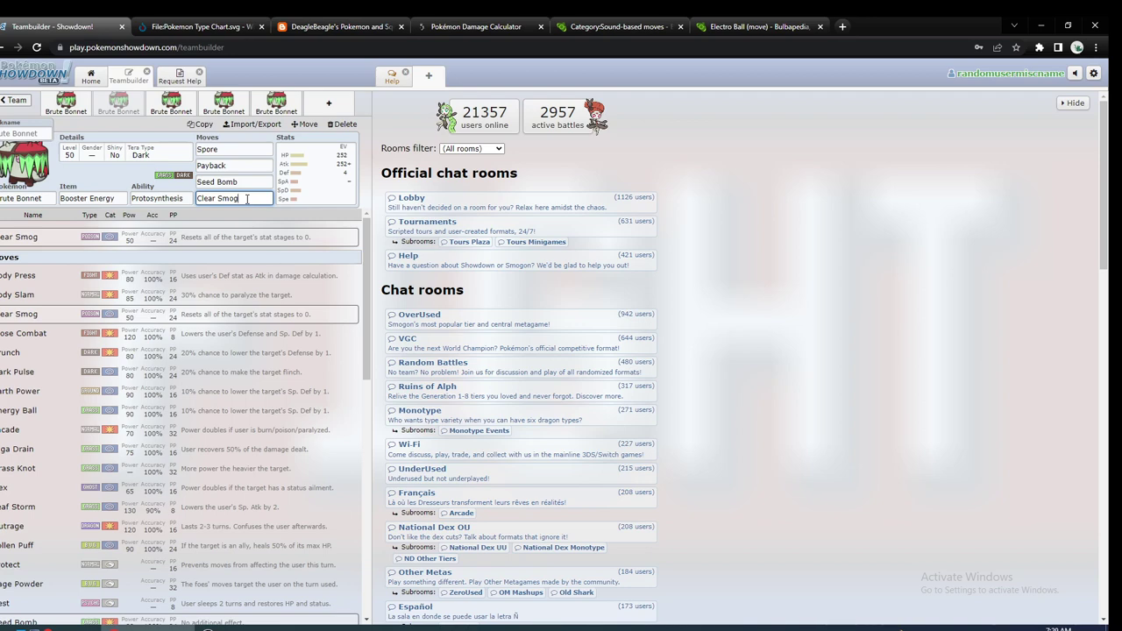
{"action": "left_click", "coordinate": [202, 26]}
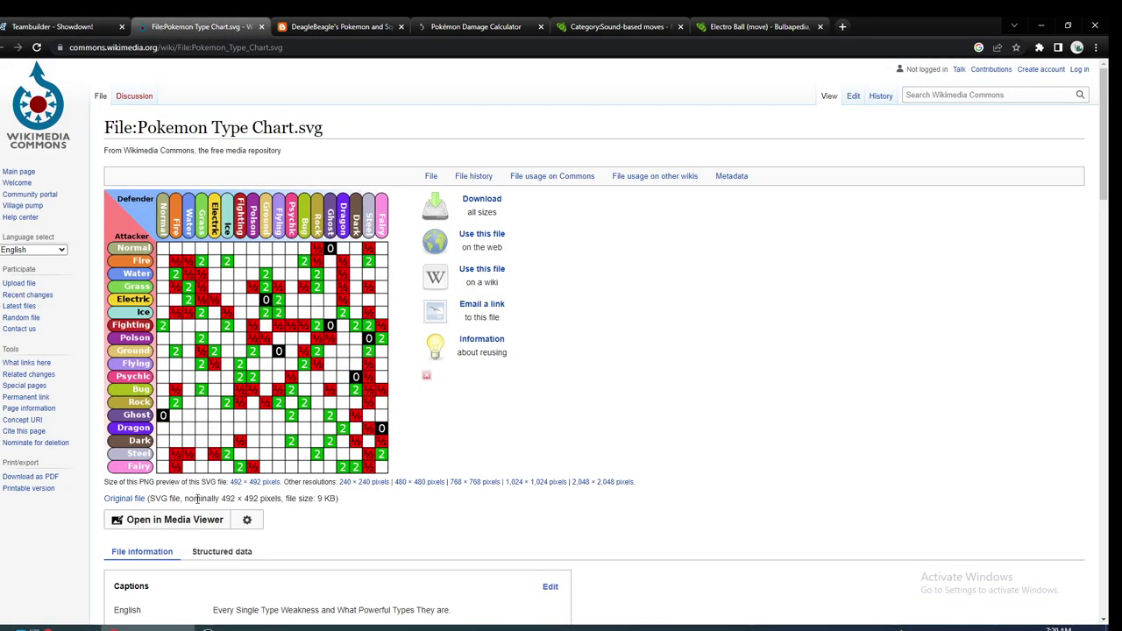
{"action": "left_click", "coordinate": [35, 19]}
{"action": "left_click", "coordinate": [202, 26]}
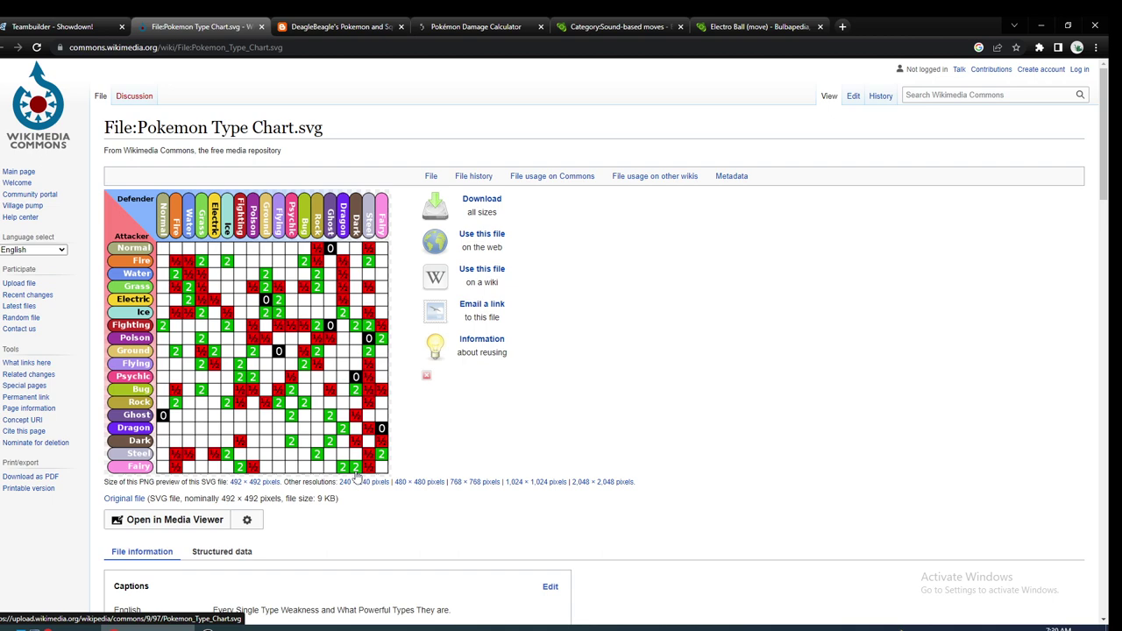
{"action": "left_click", "coordinate": [53, 26]}
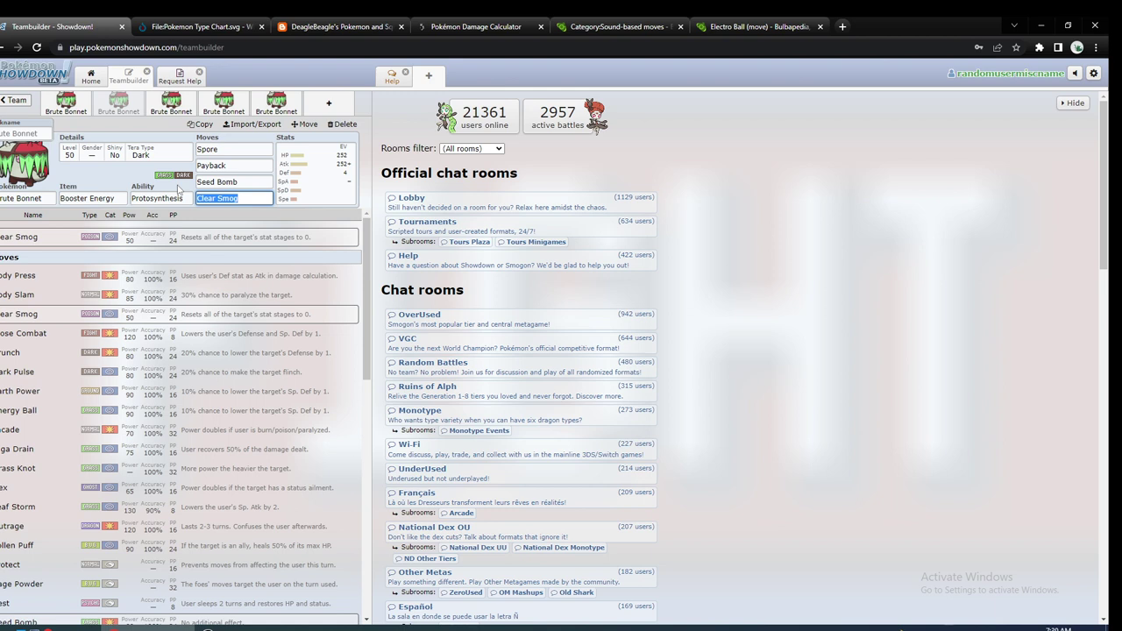
{"action": "left_click", "coordinate": [219, 22]}
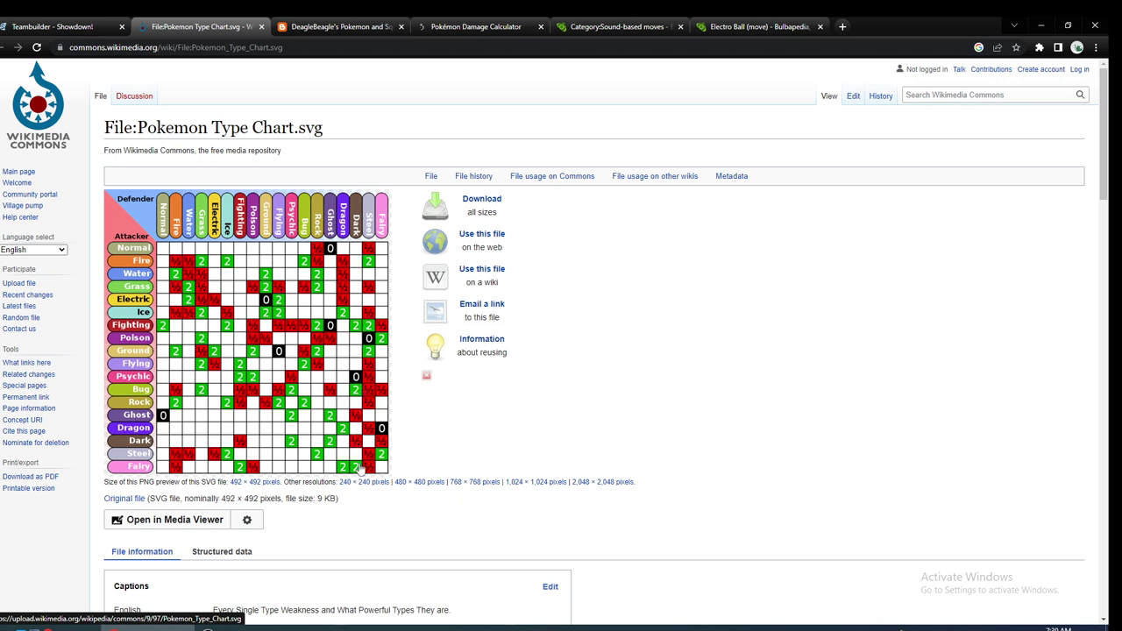
{"action": "left_click", "coordinate": [70, 26]}
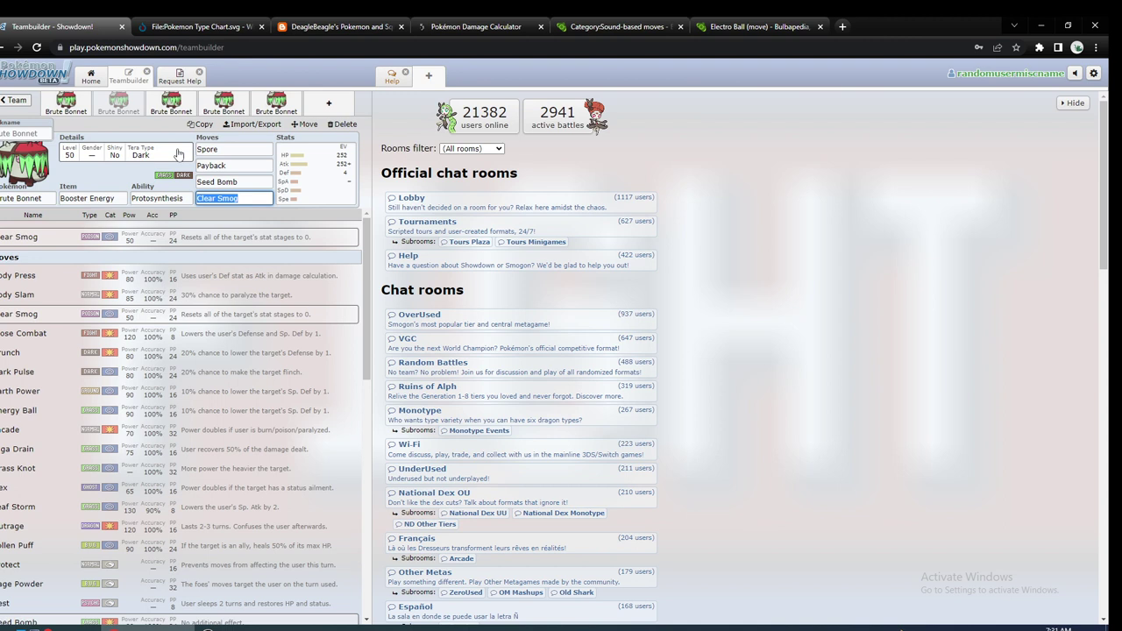
Compare the first two Brute Bonnet sets, examining Sucker Punch on the first and Payback on the second.
{"action": "left_click", "coordinate": [86, 107]}
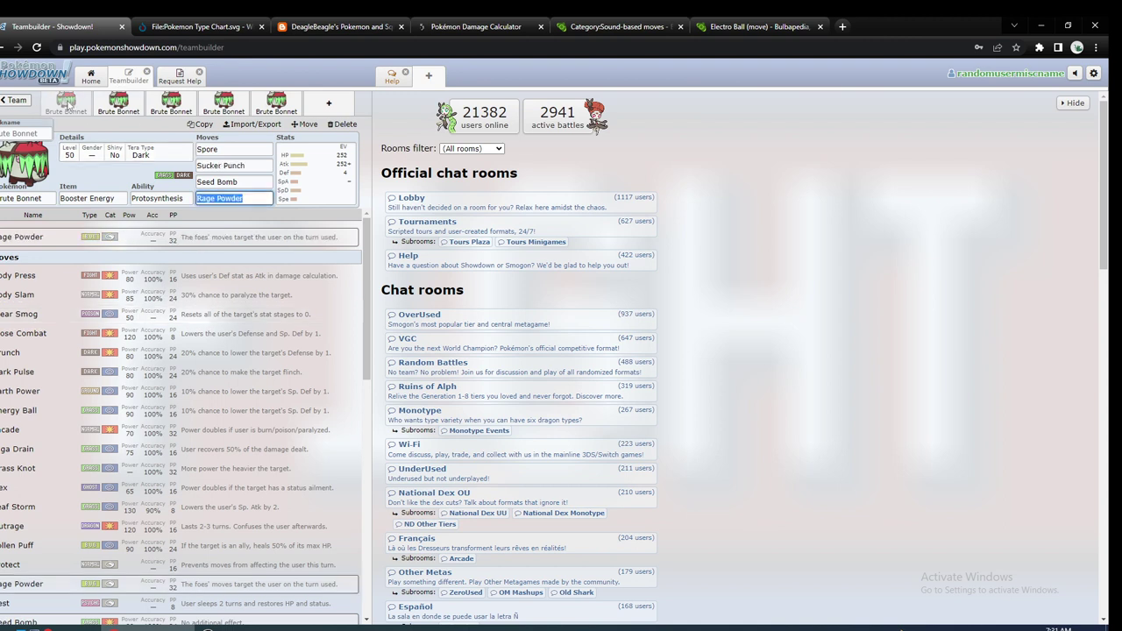
{"action": "left_click", "coordinate": [109, 105]}
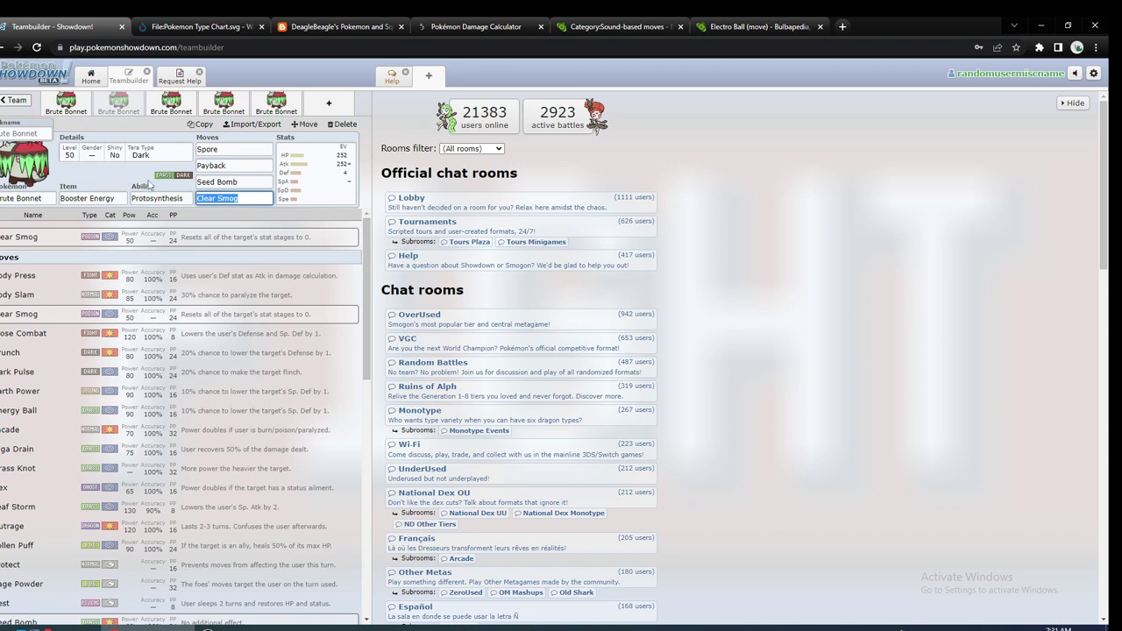
{"action": "left_click", "coordinate": [65, 106]}
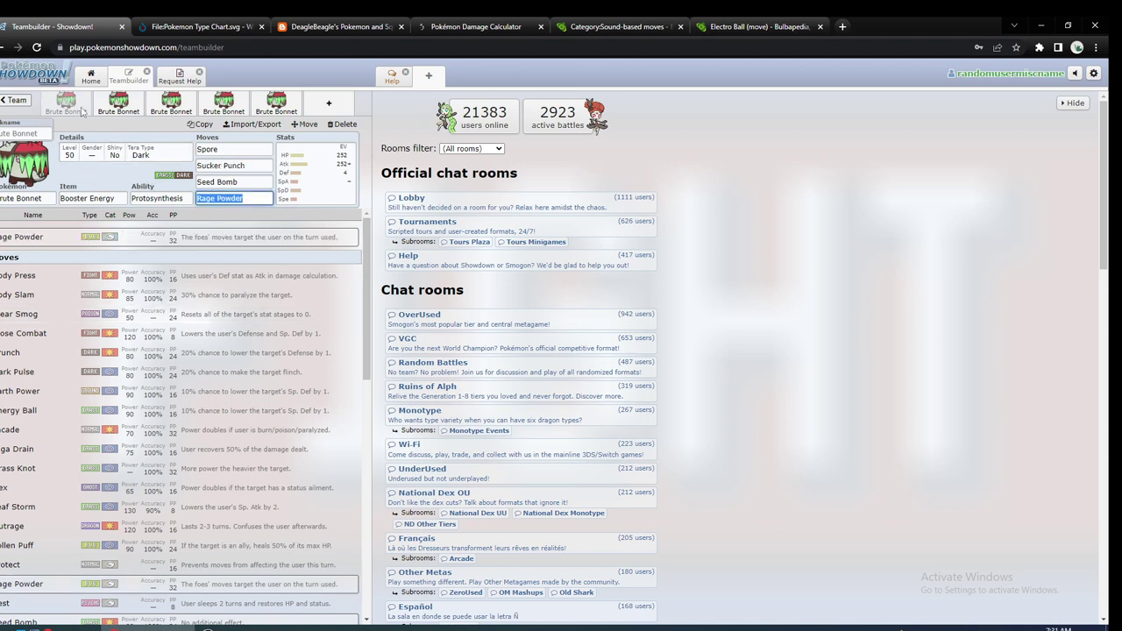
{"action": "left_click", "coordinate": [253, 170]}
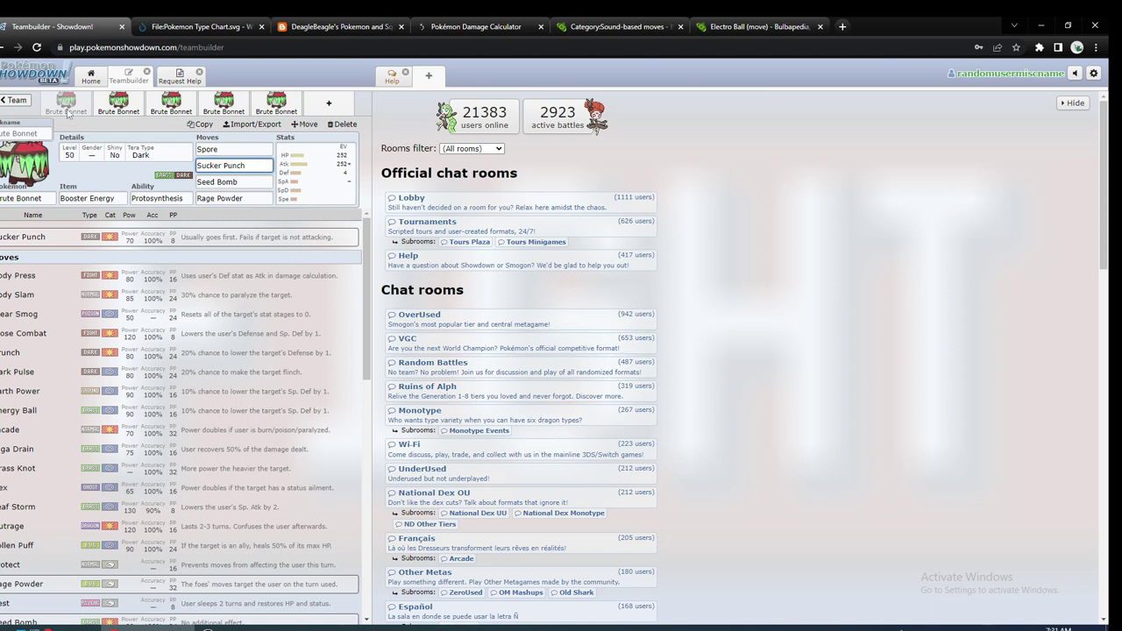
{"action": "left_click", "coordinate": [119, 103]}
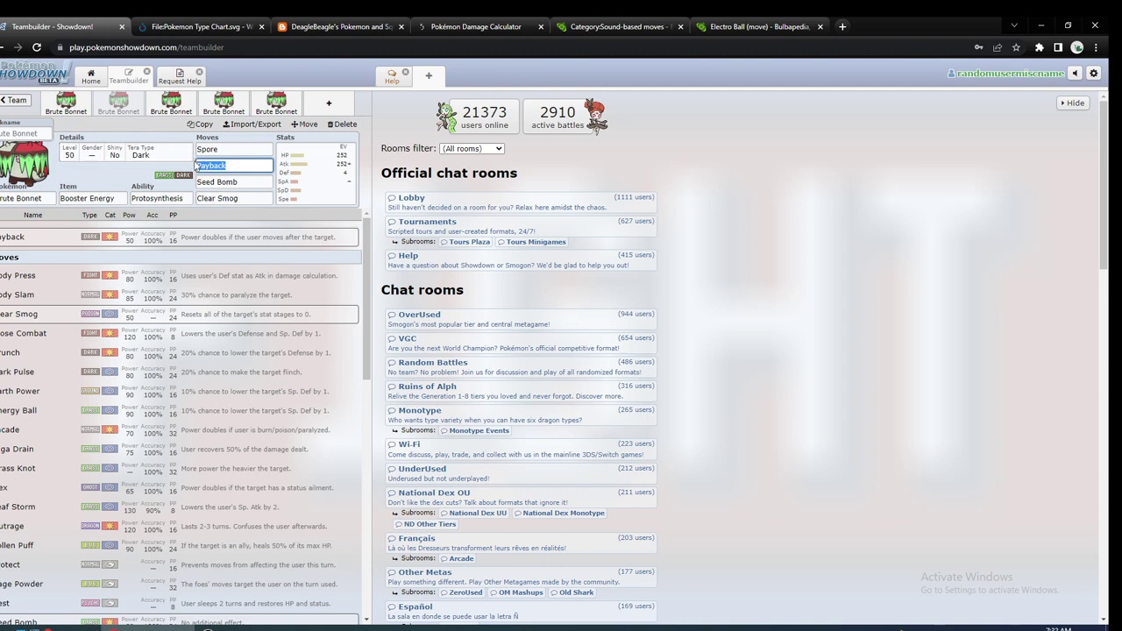
Consult the Pokemon Type Chart on Wikimedia Commons and review the second Brute Bonnet's Protosynthesis ability.
{"action": "left_click", "coordinate": [193, 28]}
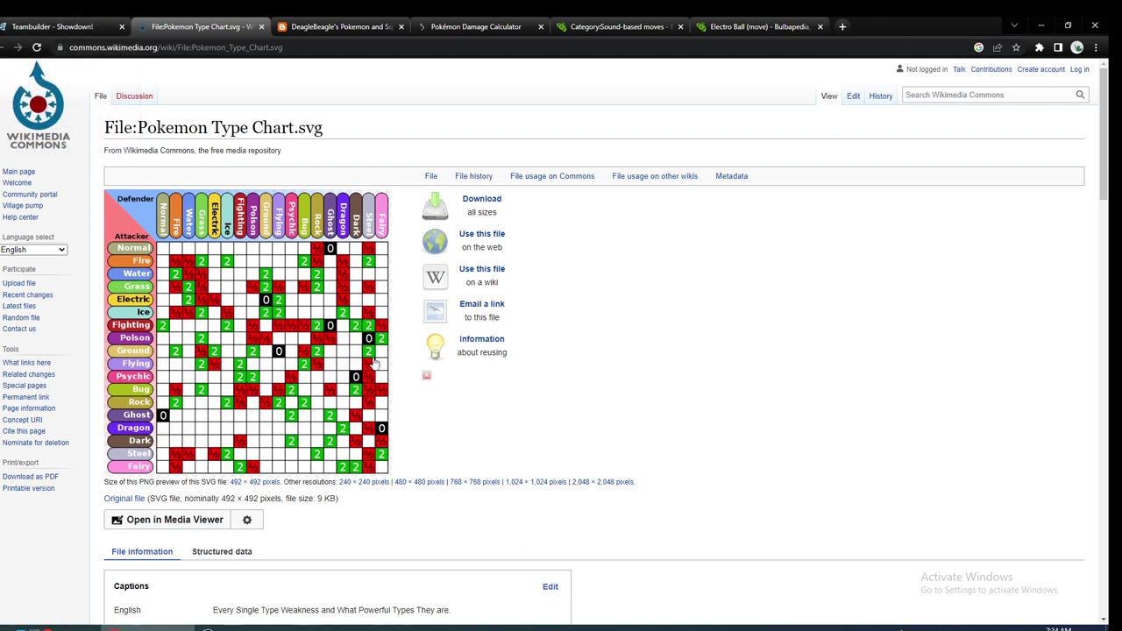
{"action": "left_click", "coordinate": [53, 26]}
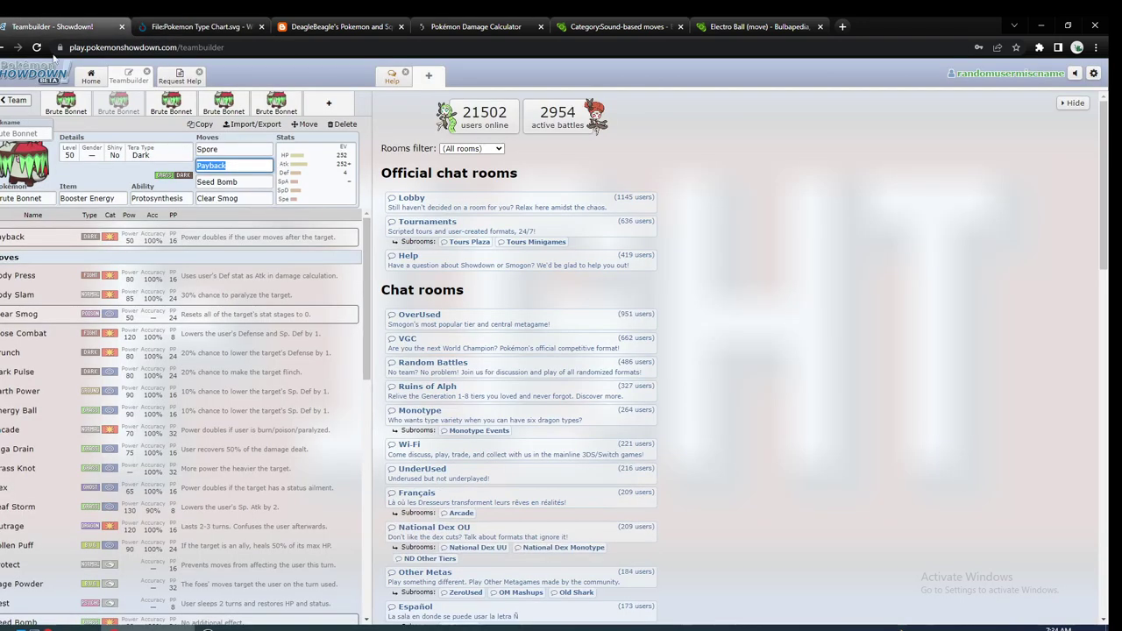
{"action": "left_click", "coordinate": [154, 154]}
{"action": "left_click", "coordinate": [163, 195]}
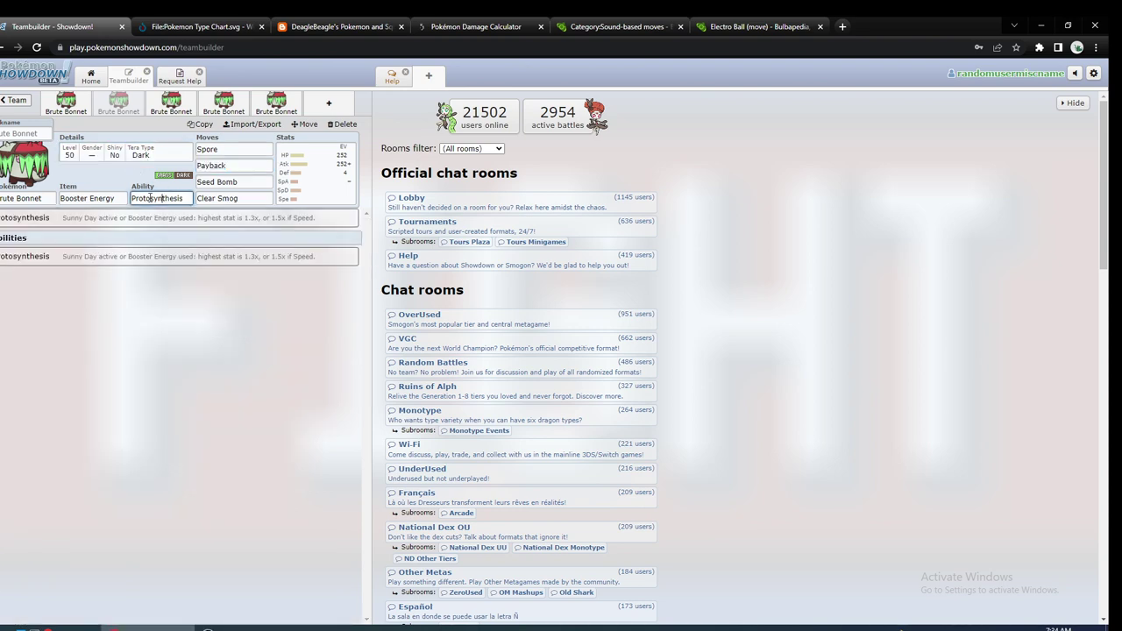
{"action": "key", "text": "shift+Tab"}
{"action": "left_click", "coordinate": [144, 198]}
Set the second Brute Bonnet's Tera Type to Ghost.
{"action": "left_click", "coordinate": [145, 156]}
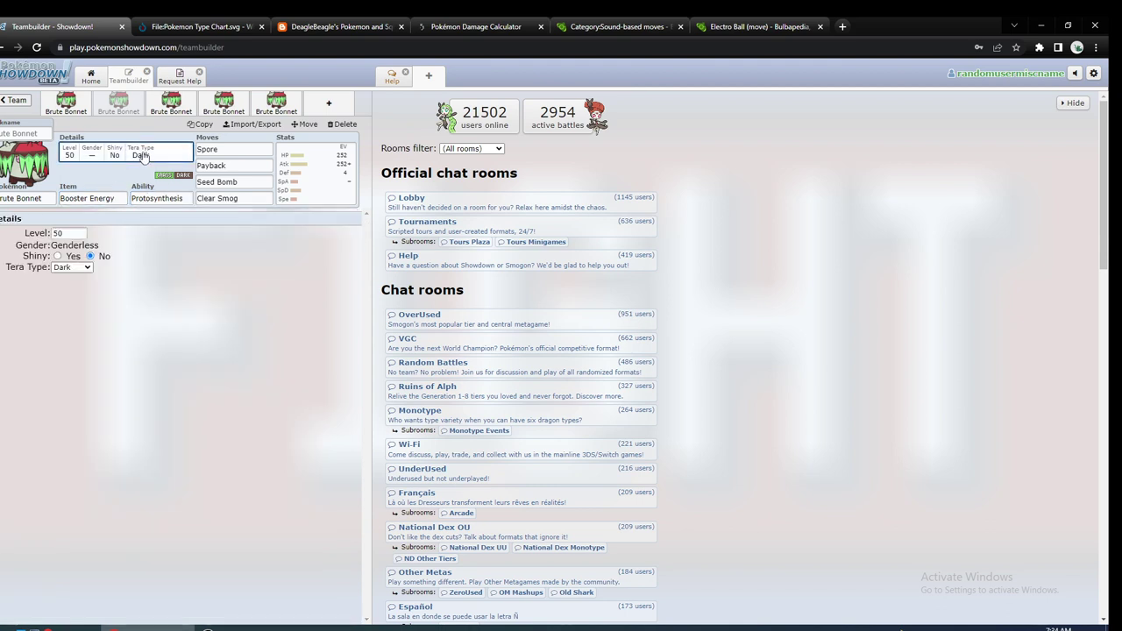
{"action": "left_click", "coordinate": [77, 269]}
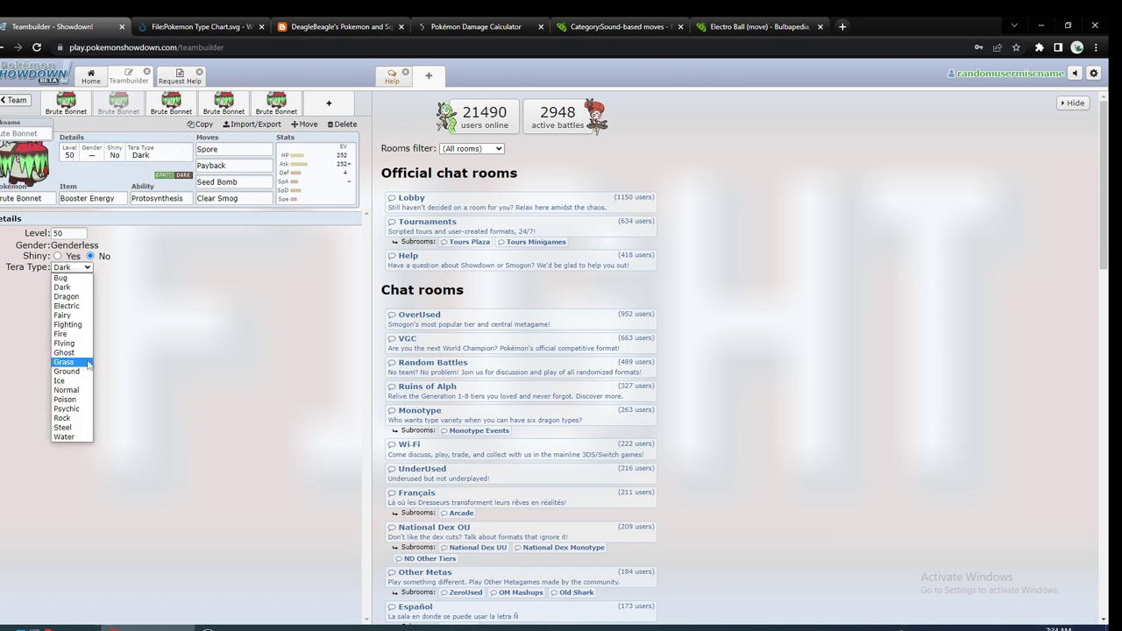
{"action": "left_click", "coordinate": [119, 331]}
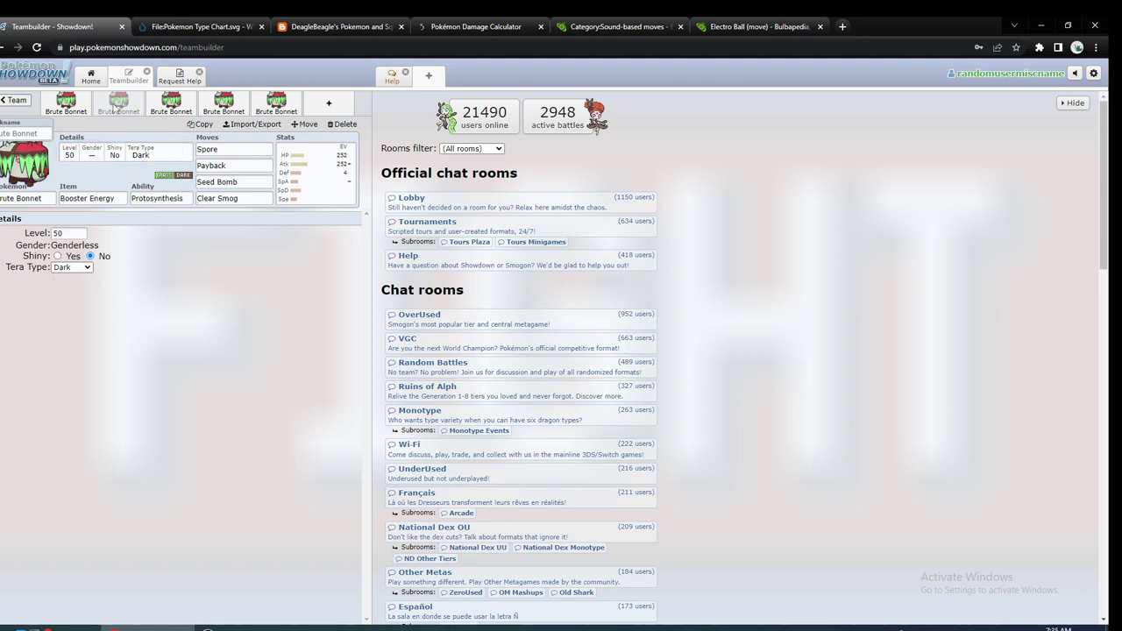
{"action": "left_click", "coordinate": [182, 24]}
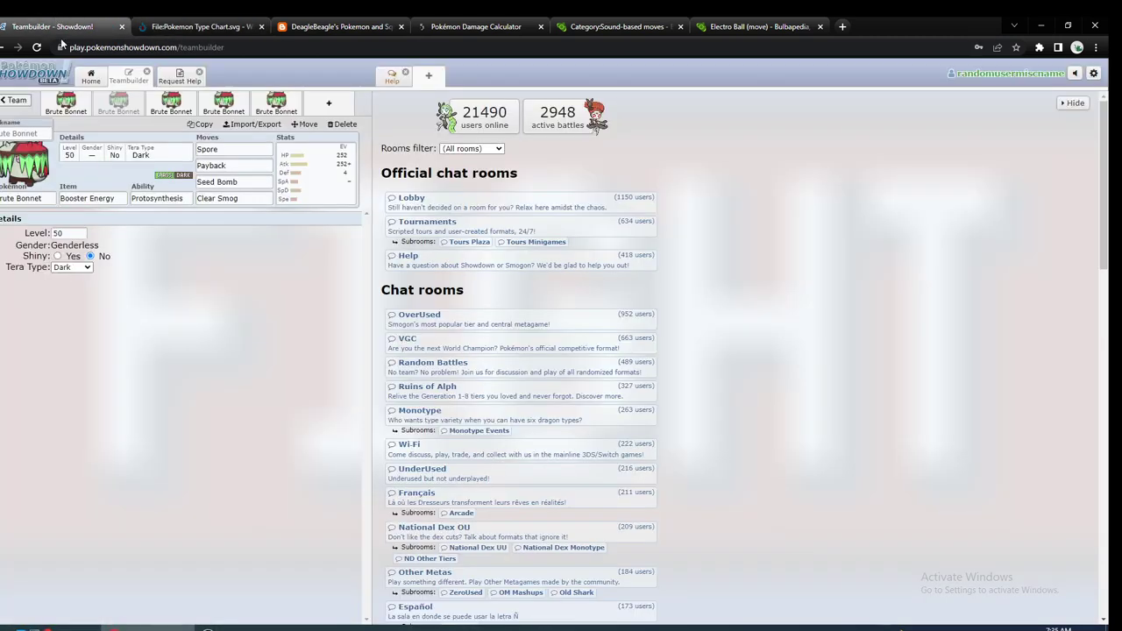
{"action": "left_click", "coordinate": [52, 26]}
{"action": "left_click", "coordinate": [74, 269]}
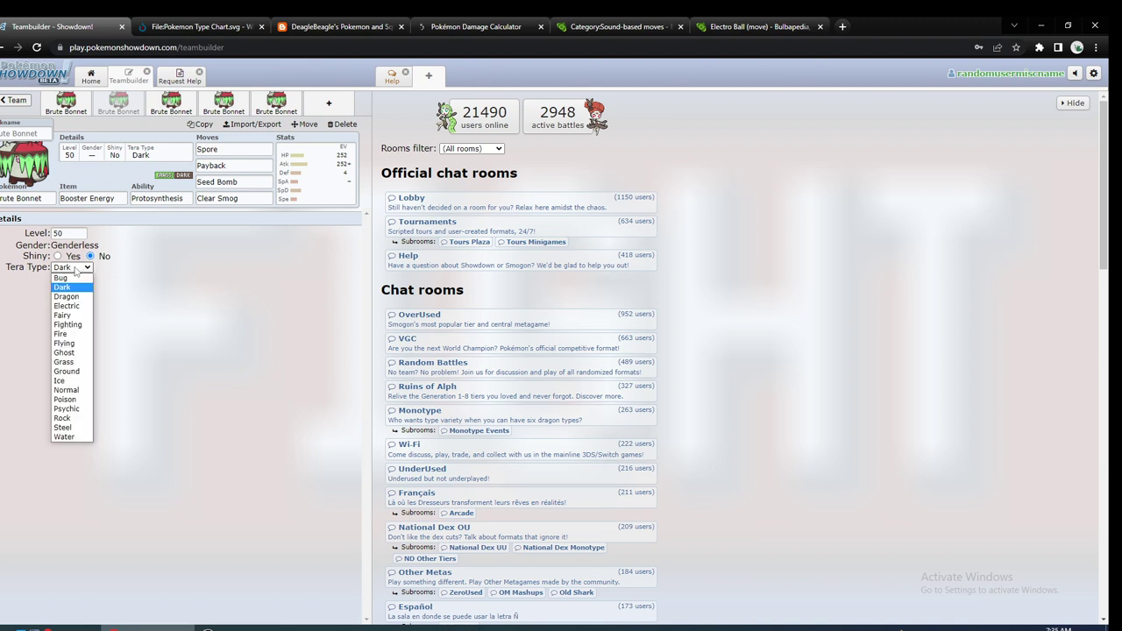
{"action": "left_click", "coordinate": [85, 351]}
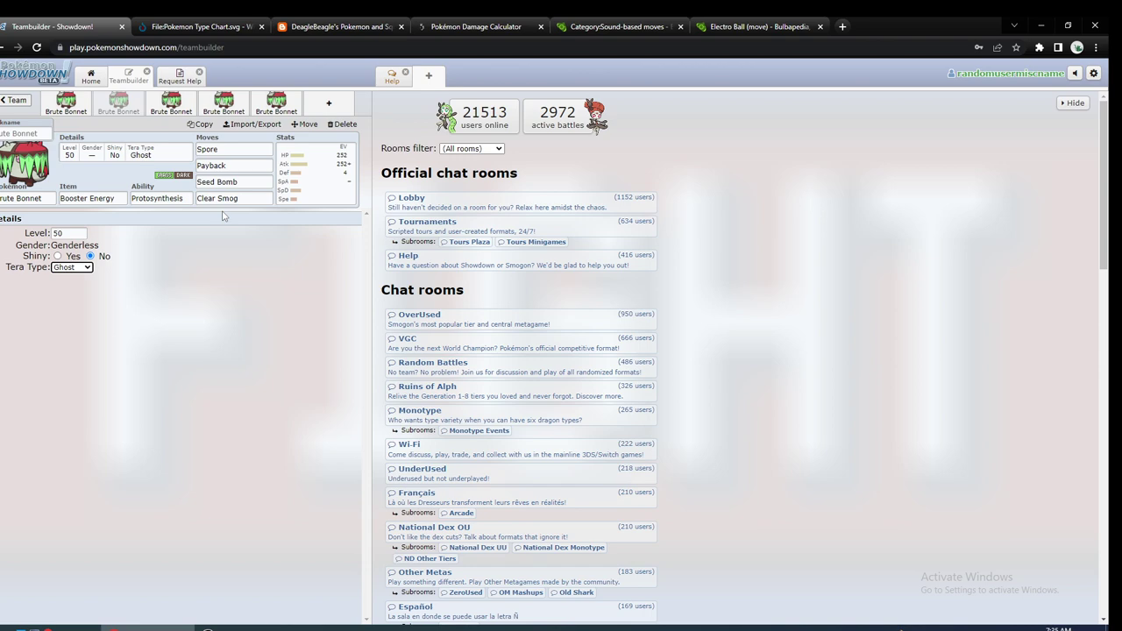
Check the Ghost matchups on the type chart and review the second Brute Bonnet's Payback, Spore and EV spread.
{"action": "left_click", "coordinate": [210, 27]}
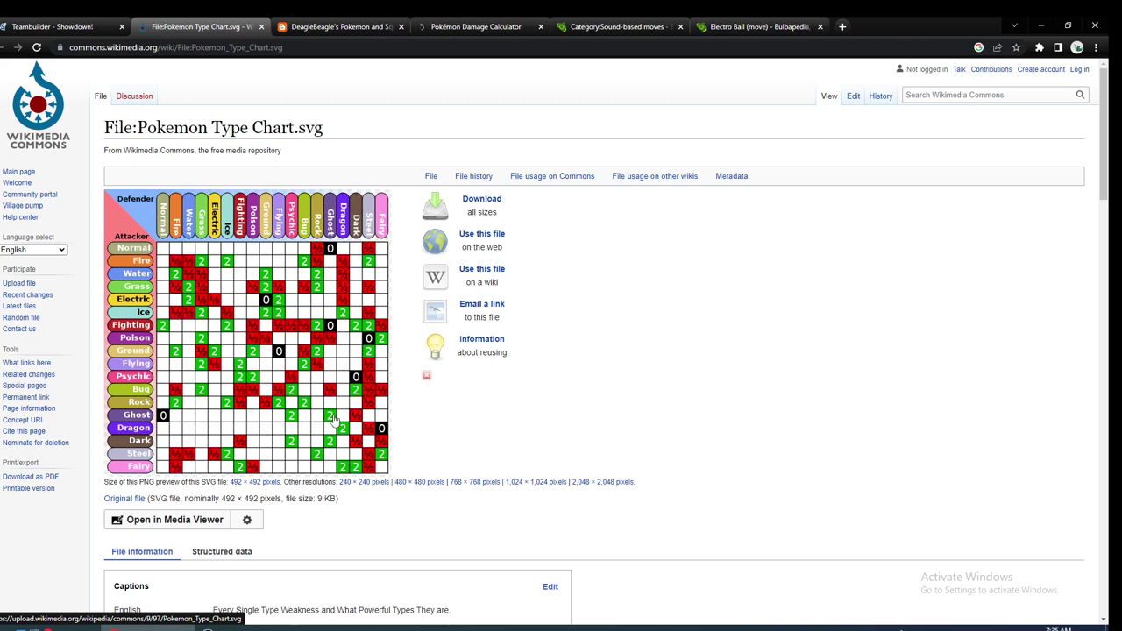
{"action": "left_click", "coordinate": [53, 27]}
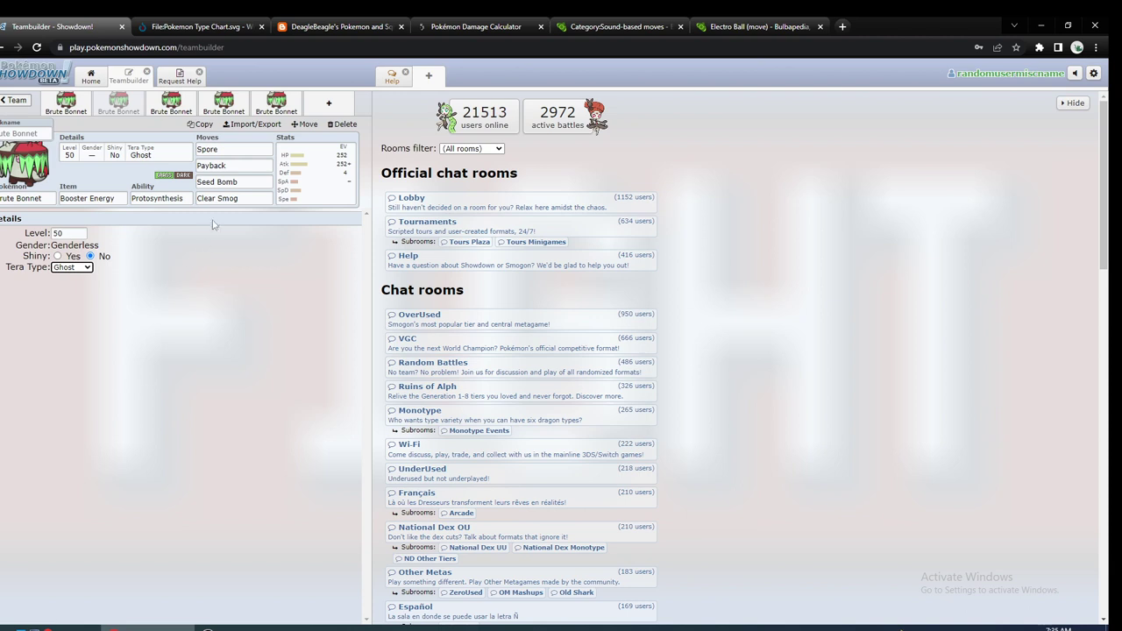
{"action": "left_click", "coordinate": [248, 169]}
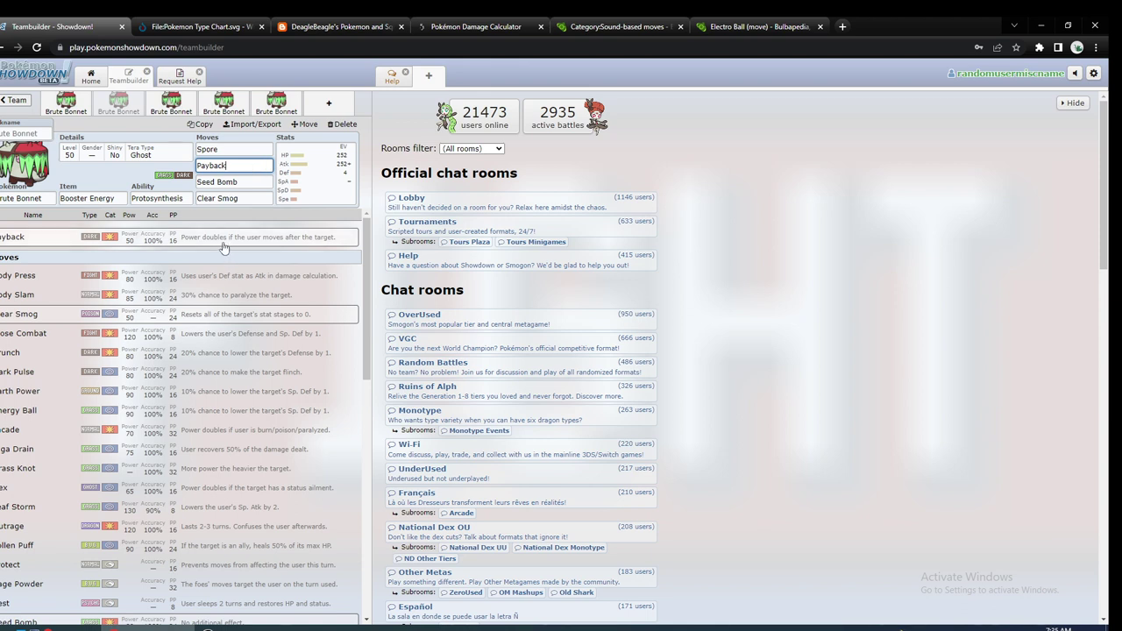
{"action": "left_click", "coordinate": [297, 181]}
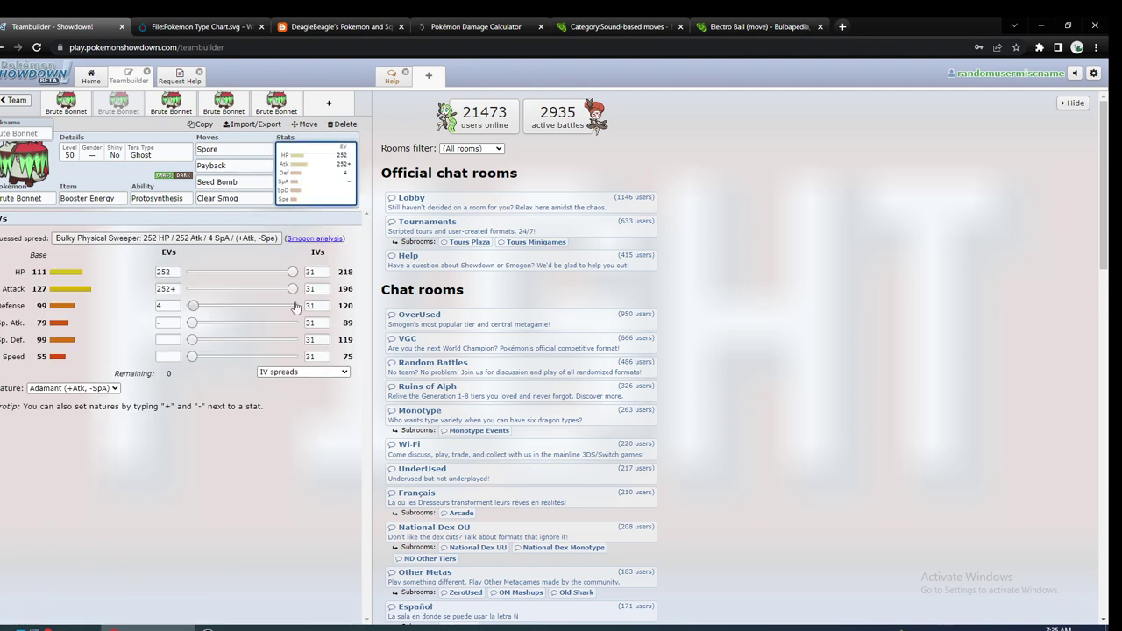
{"action": "left_click", "coordinate": [242, 168]}
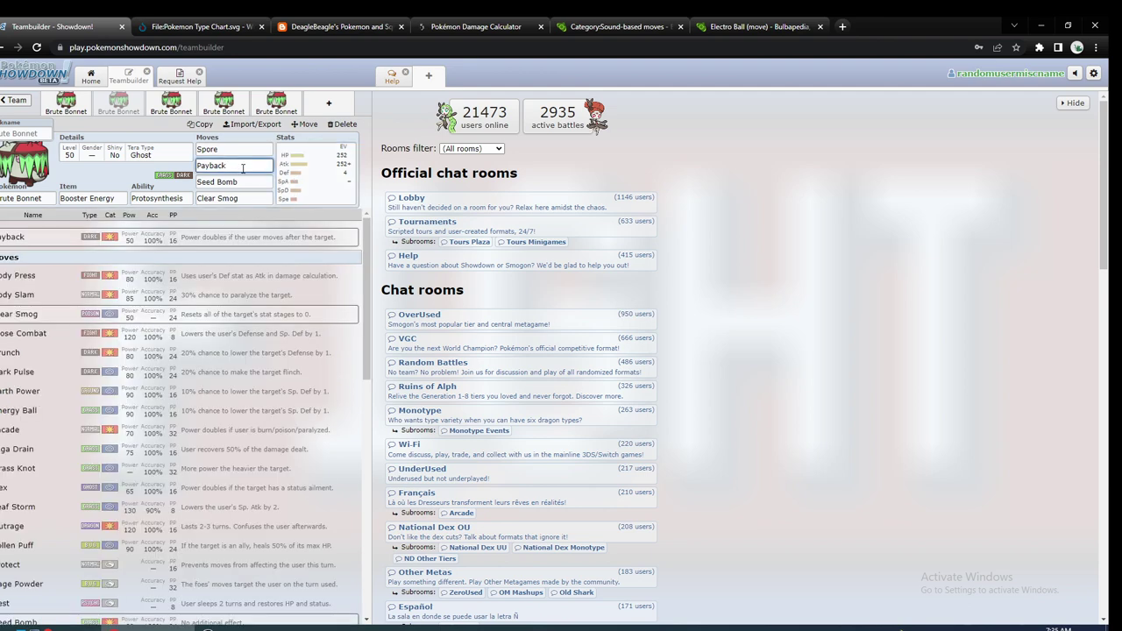
{"action": "key", "text": "shift+Tab"}
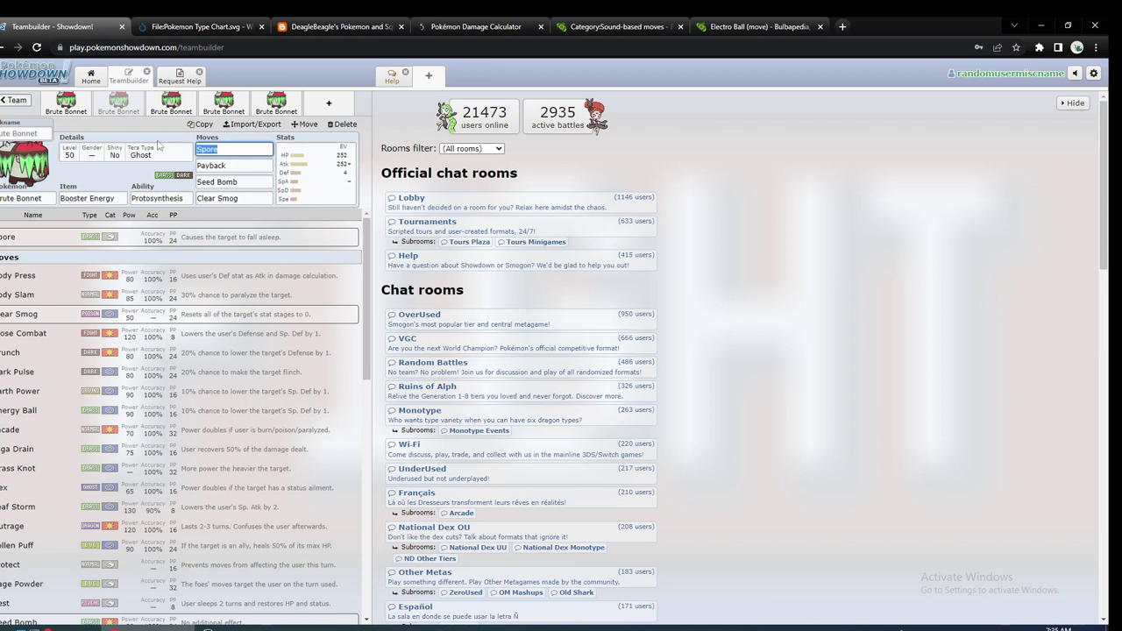
{"action": "left_click", "coordinate": [133, 186]}
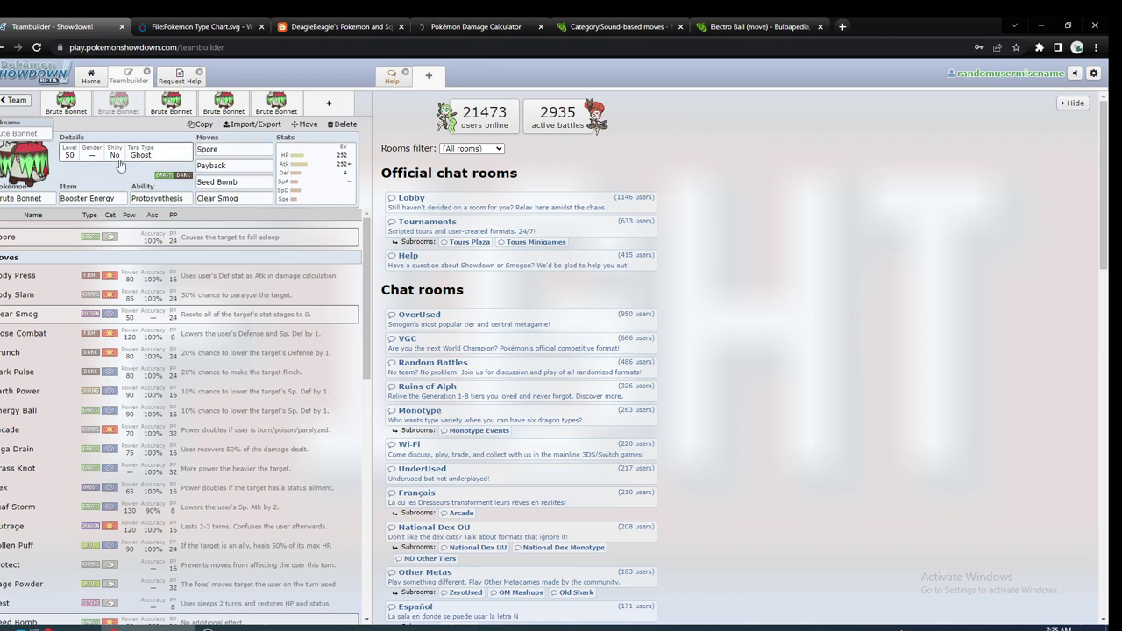
Try a Speed IV of 0 with the Brave nature on the second Brute Bonnet.
{"action": "left_click", "coordinate": [315, 175]}
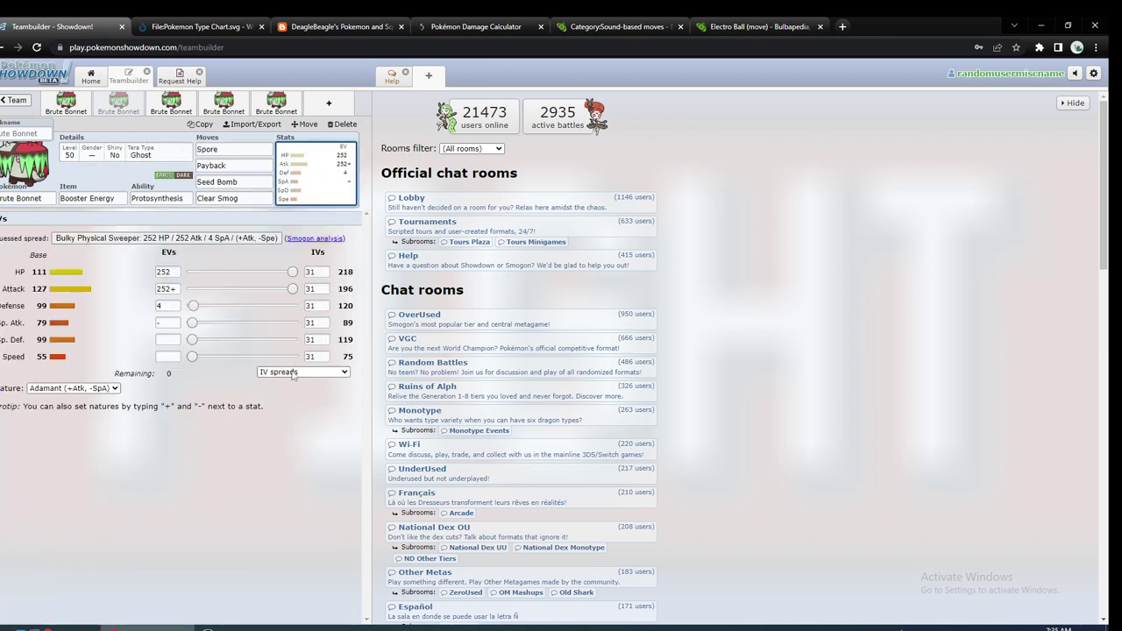
{"action": "double_click", "coordinate": [314, 357]}
{"action": "type", "text": "0"}
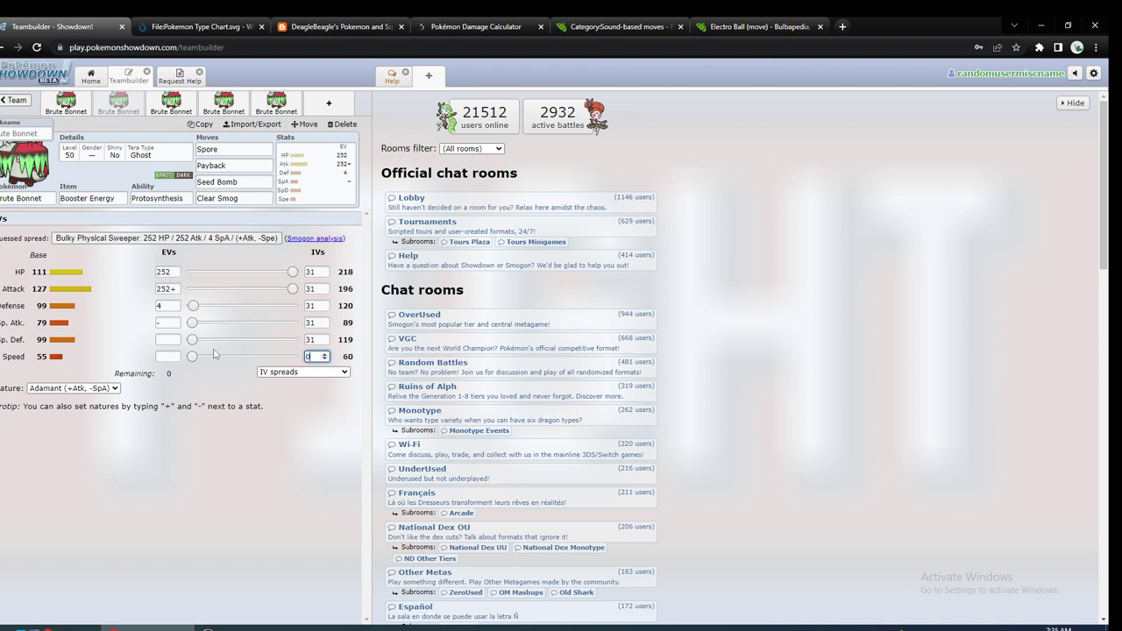
{"action": "left_click", "coordinate": [79, 388]}
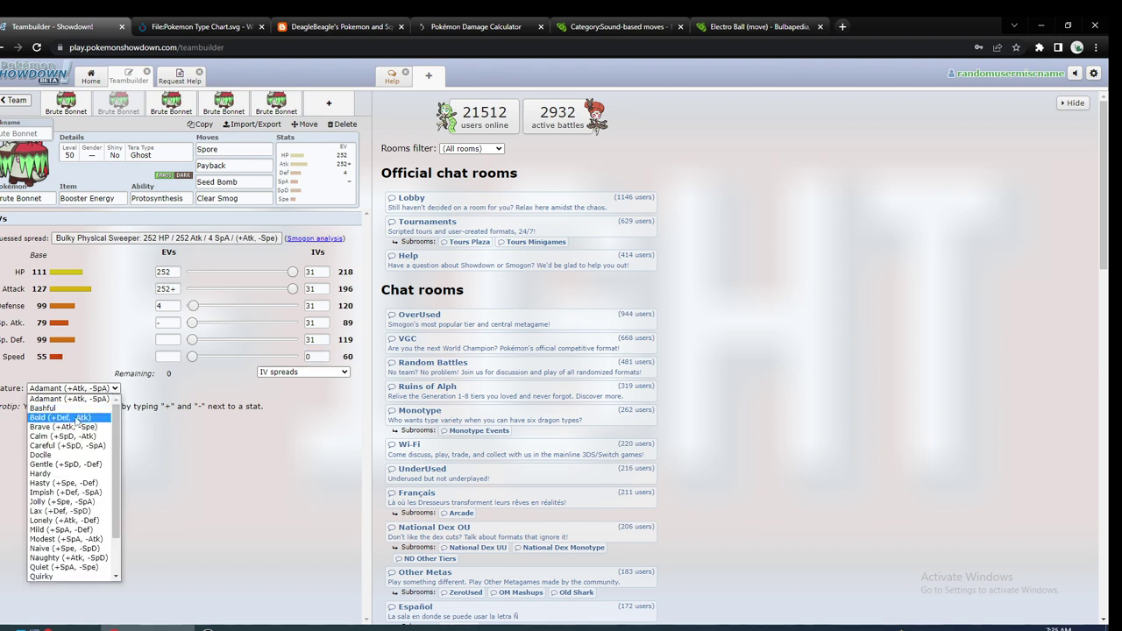
{"action": "left_click", "coordinate": [61, 434]}
Restore the second Brute Bonnet's Adamant nature and its Speed IV of 31.
{"action": "key", "text": "alt+Down"}
{"action": "key", "text": "Up"}
{"action": "key", "text": "Up"}
{"action": "key", "text": "Up"}
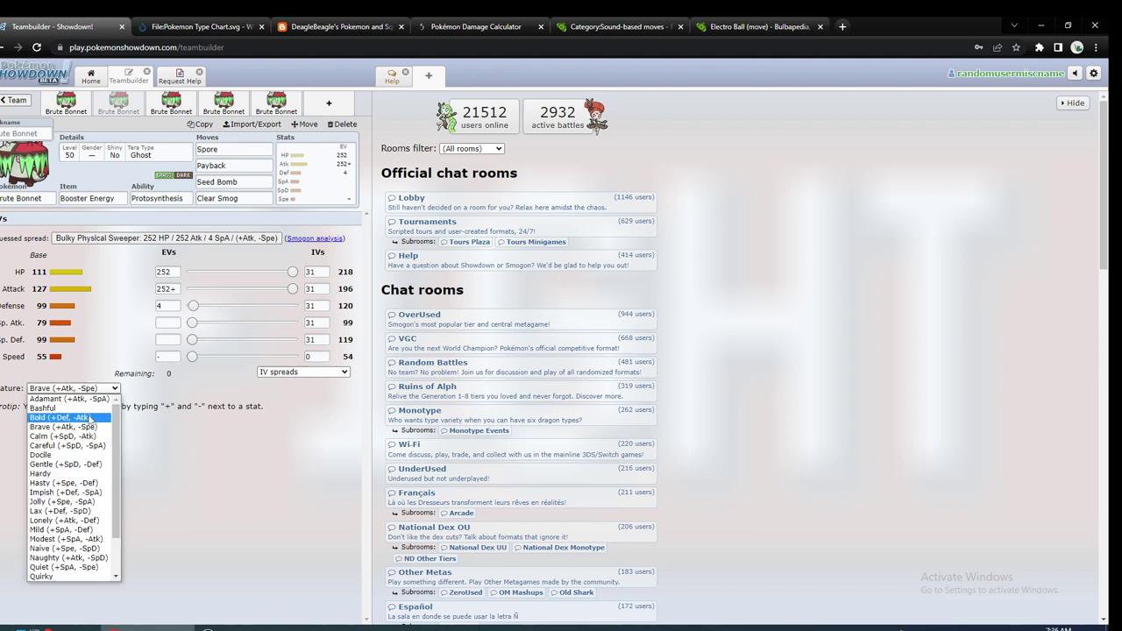
{"action": "key", "text": "Return"}
{"action": "key", "text": "shift+Tab"}
{"action": "key", "text": "shift+Tab"}
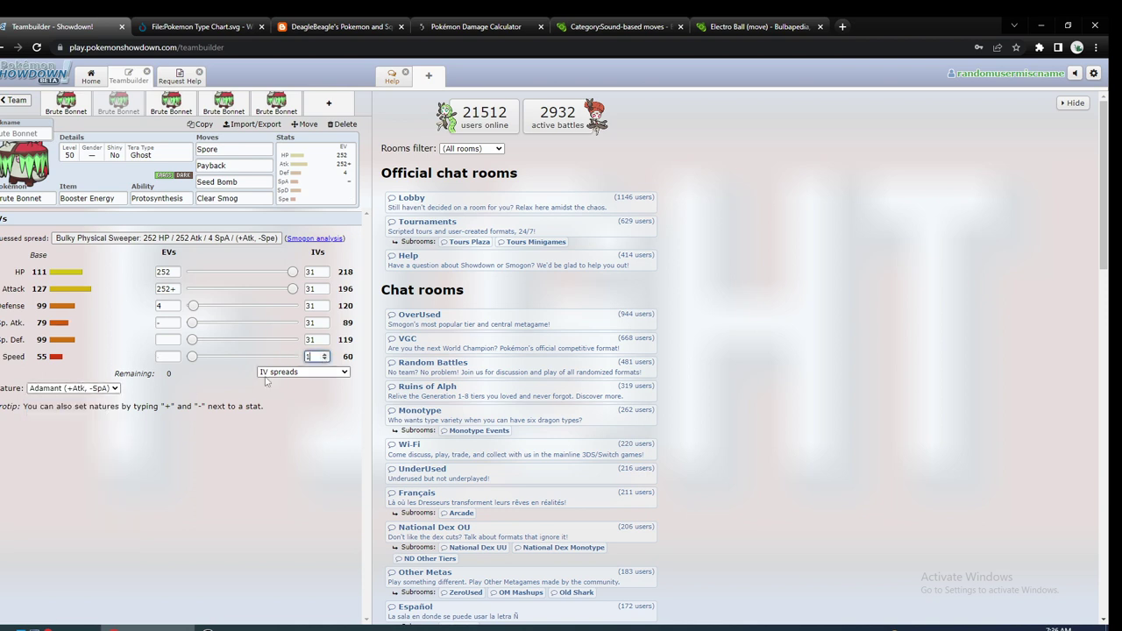
{"action": "type", "text": "31"}
{"action": "left_click", "coordinate": [265, 373]}
{"action": "left_click", "coordinate": [278, 365]}
{"action": "left_click", "coordinate": [316, 322]}
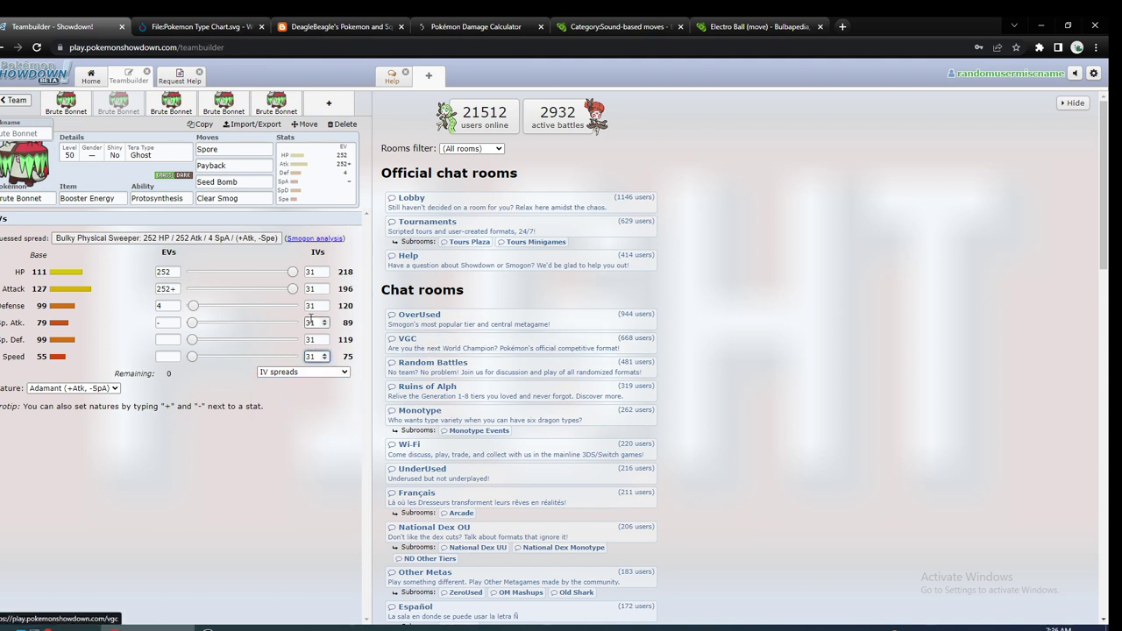
Examine the third Brute Bonnet's Trailblaze, Sucker Punch and Synthesis moves together with its EV spread.
{"action": "left_click", "coordinate": [170, 105]}
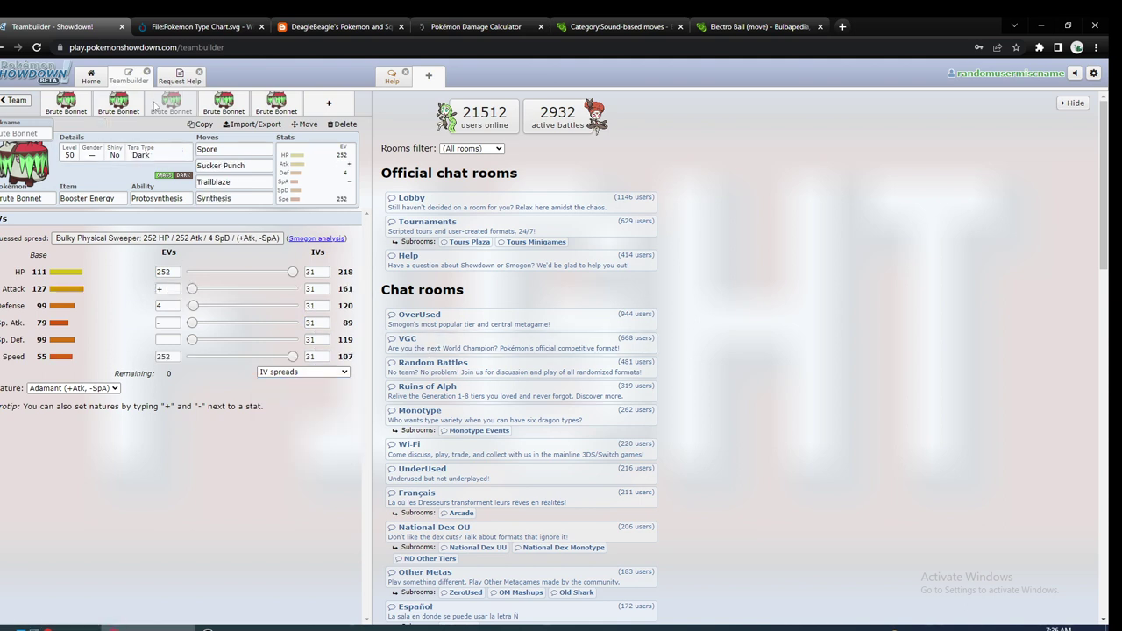
{"action": "left_click", "coordinate": [245, 182]}
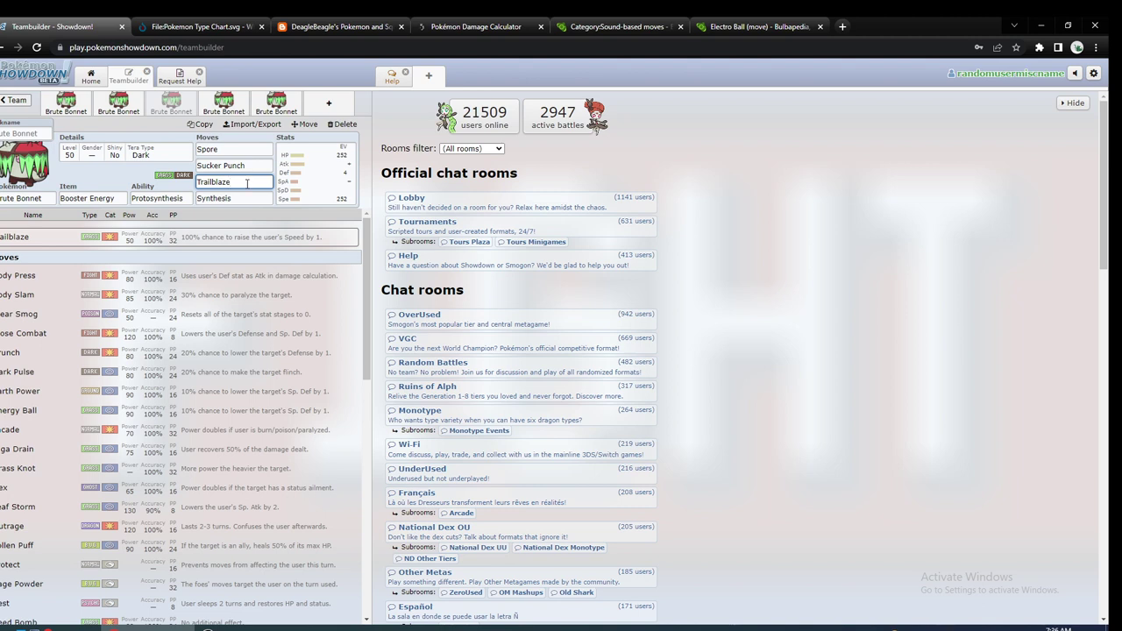
{"action": "left_click", "coordinate": [253, 167]}
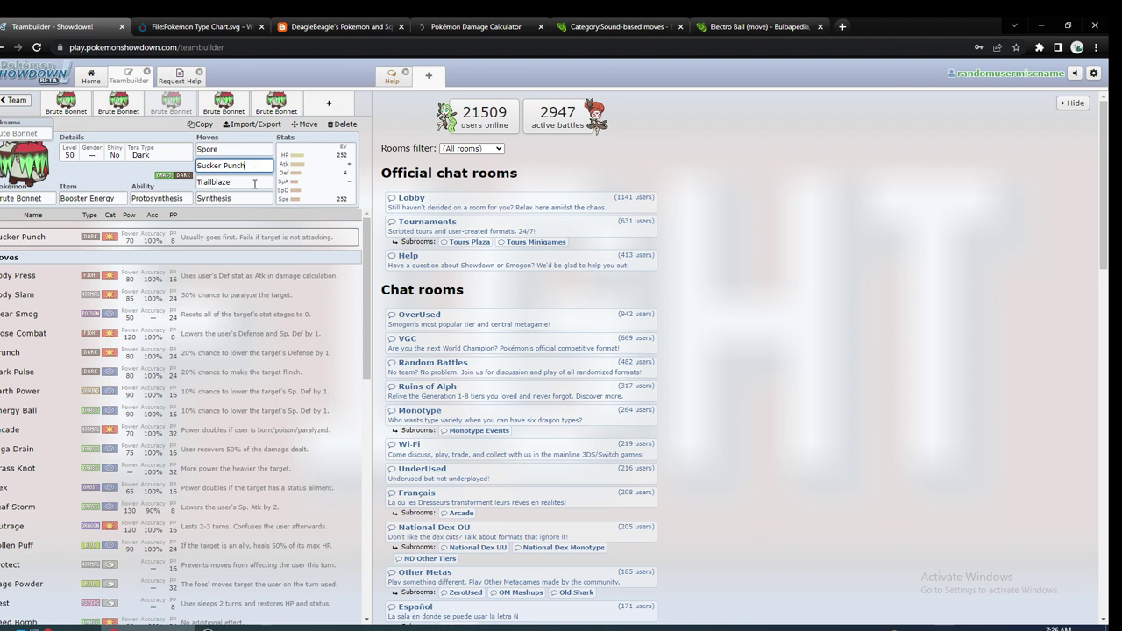
{"action": "left_click", "coordinate": [250, 181]}
{"action": "left_click", "coordinate": [257, 166]}
{"action": "key", "text": "Tab"}
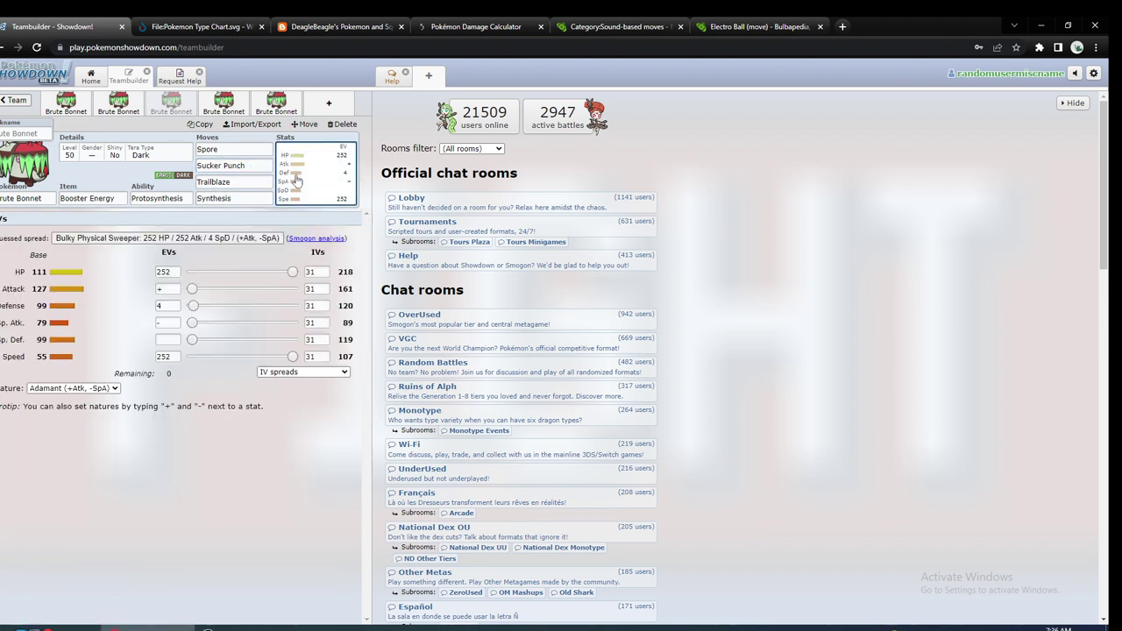
{"action": "left_click", "coordinate": [246, 195]}
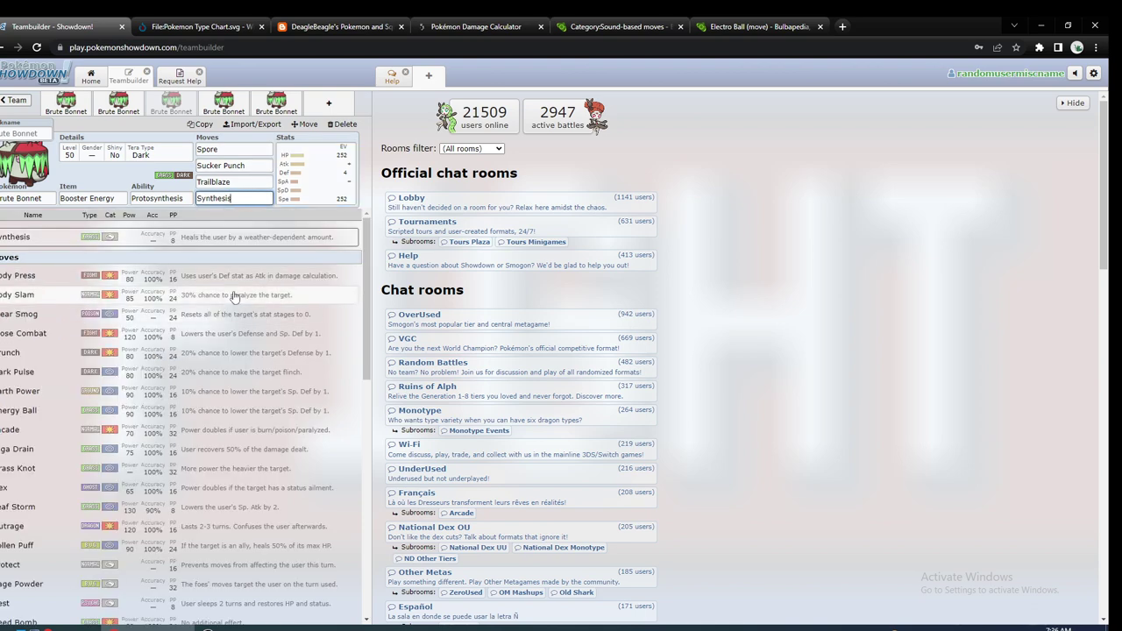
{"action": "scroll", "coordinate": [235, 292], "scroll_direction": "down", "scroll_amount": 3}
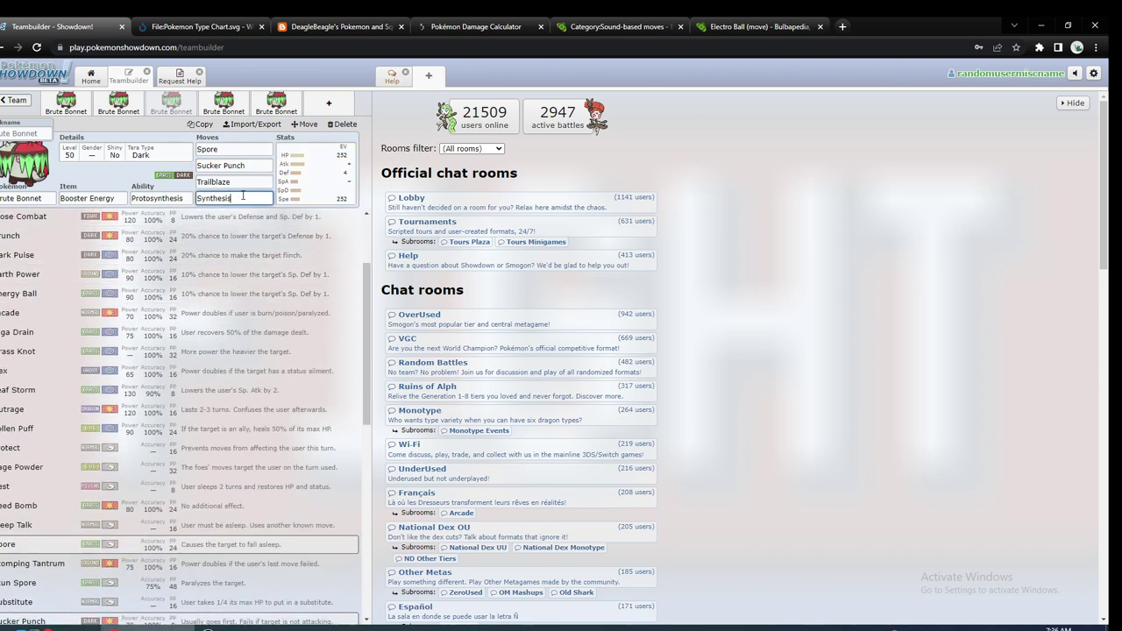
Look through the other Brute Bonnet sets to compare them with the third one.
{"action": "left_click", "coordinate": [90, 104]}
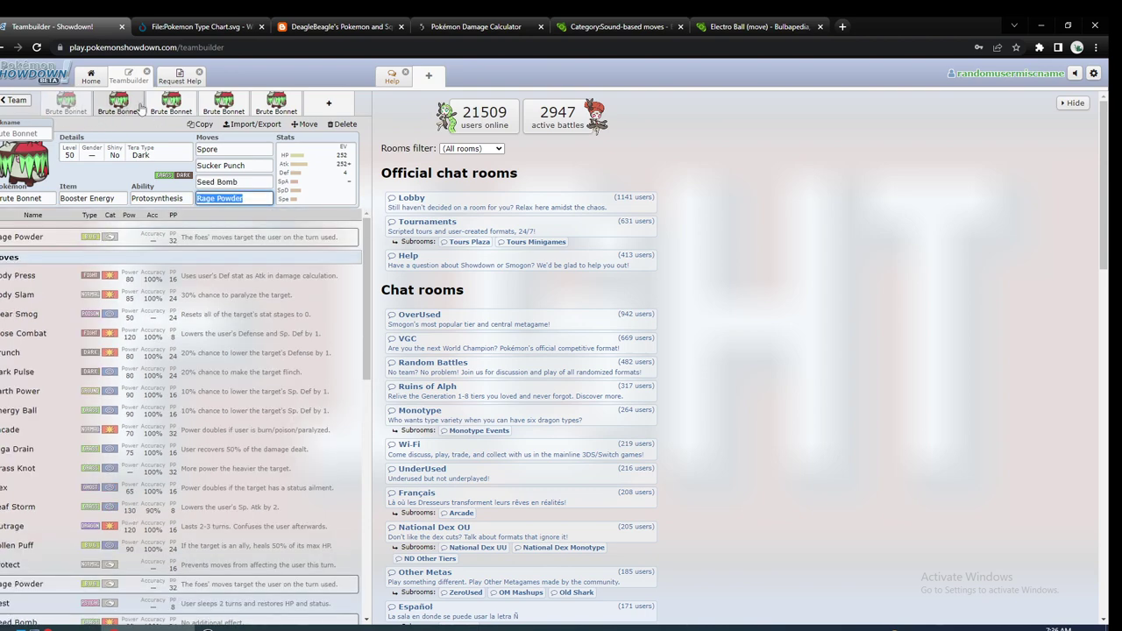
{"action": "left_click", "coordinate": [171, 104]}
{"action": "left_click", "coordinate": [223, 105]}
{"action": "left_click", "coordinate": [276, 103]}
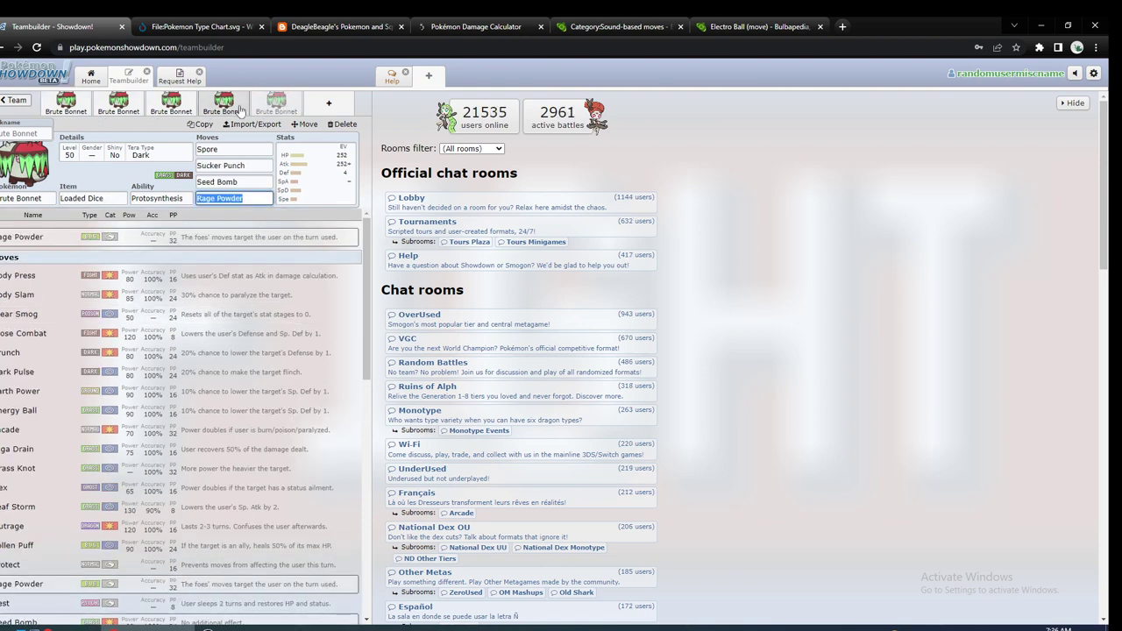
{"action": "left_click", "coordinate": [224, 104]}
Replace Synthesis with Protect as the third Brute Bonnet's fourth move.
{"action": "left_click", "coordinate": [165, 107]}
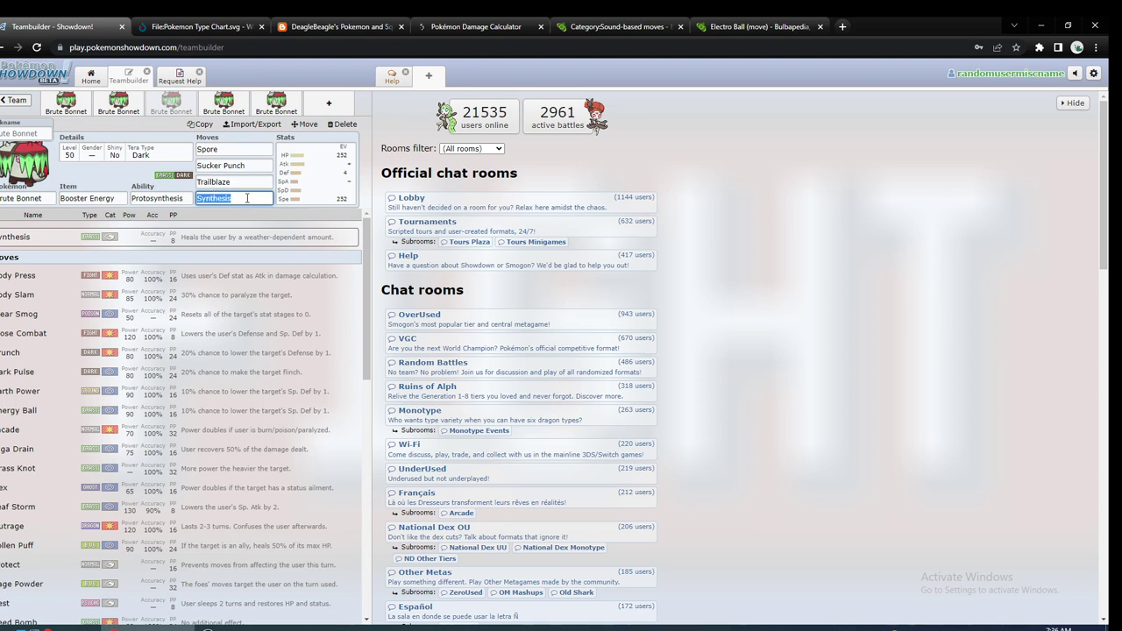
{"action": "type", "text": "pr"}
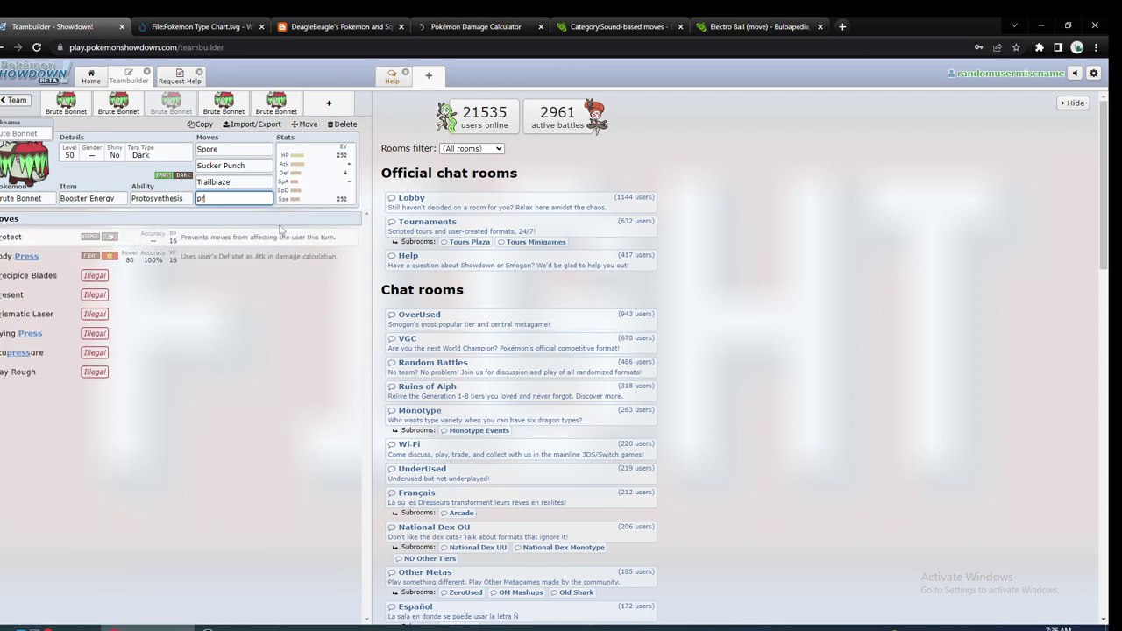
{"action": "left_click", "coordinate": [275, 233]}
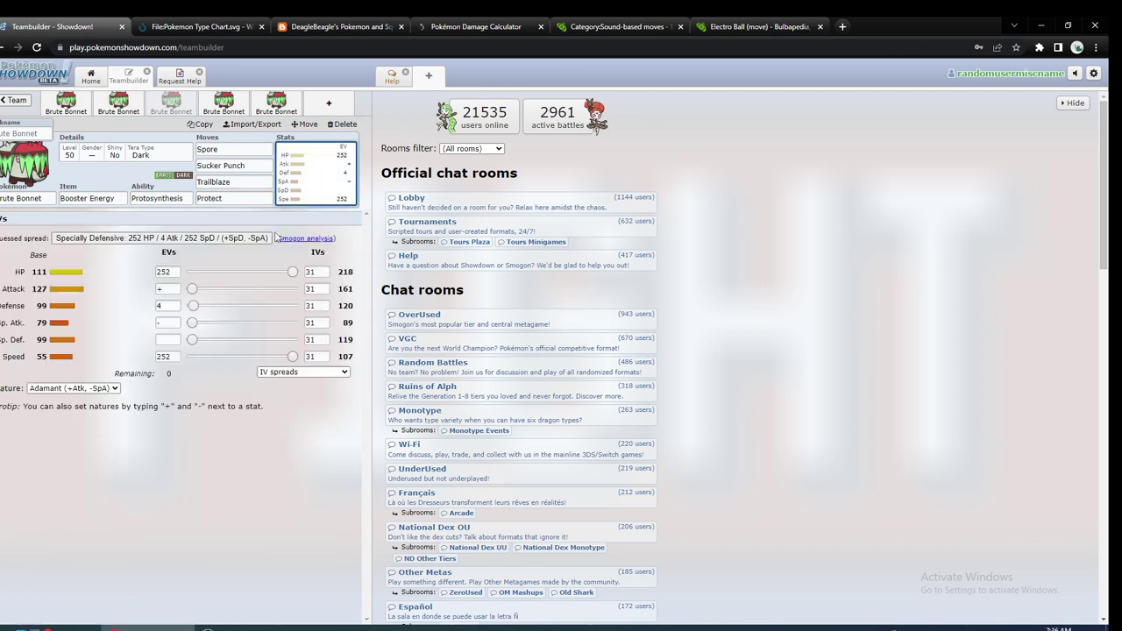
{"action": "left_click", "coordinate": [237, 200]}
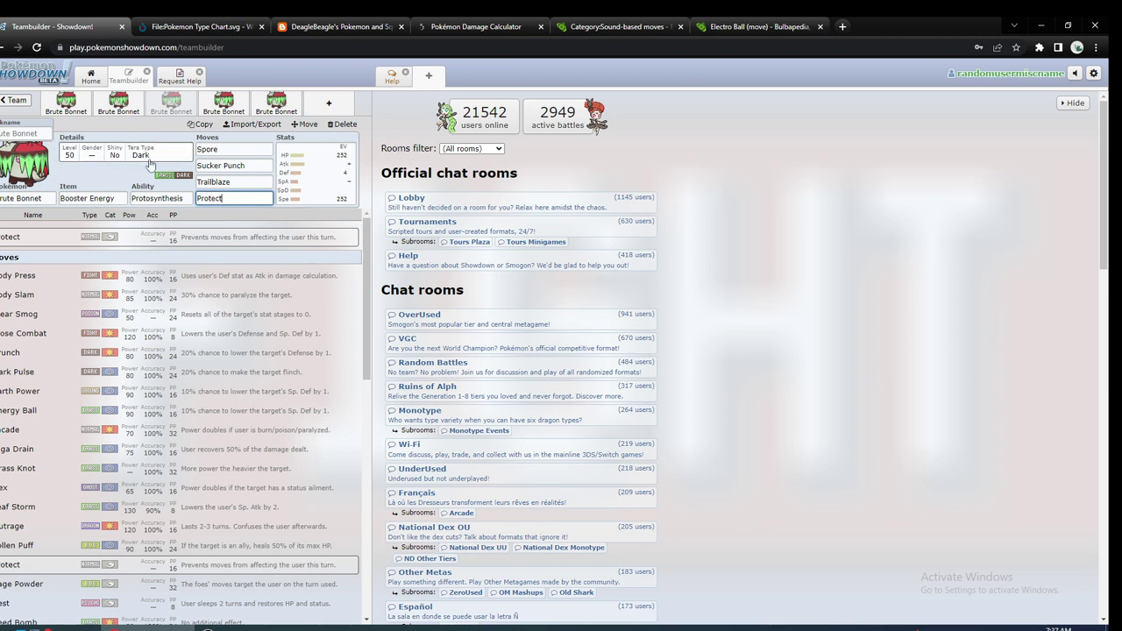
Examine the fourth Brute Bonnet's set with Tera Blast and compare it with the third set.
{"action": "left_click", "coordinate": [223, 104]}
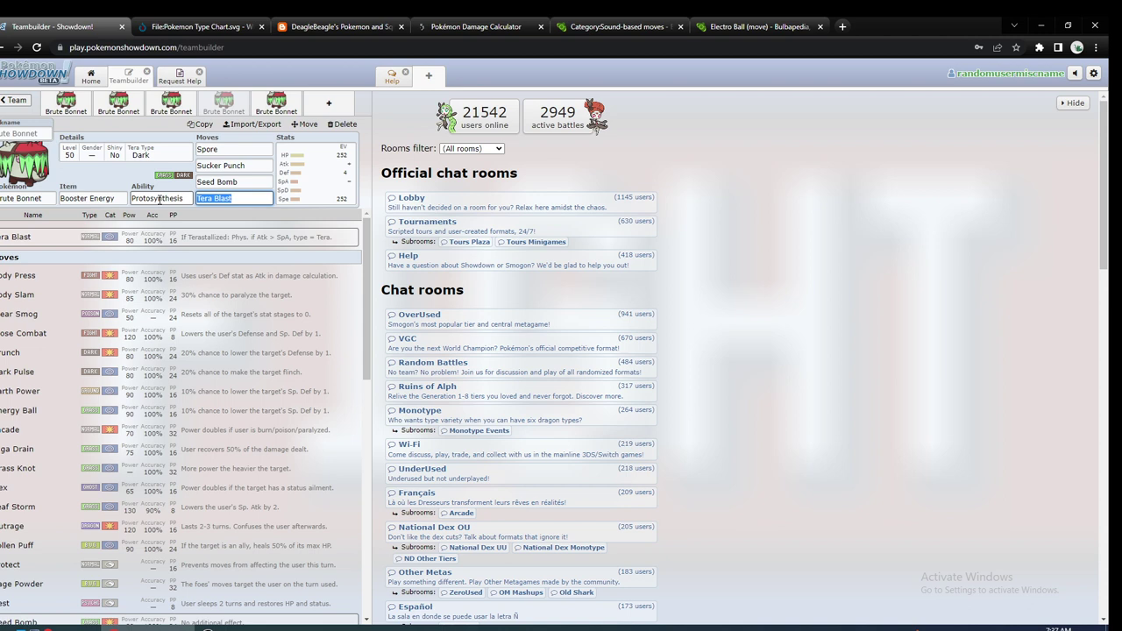
{"action": "left_click", "coordinate": [240, 199]}
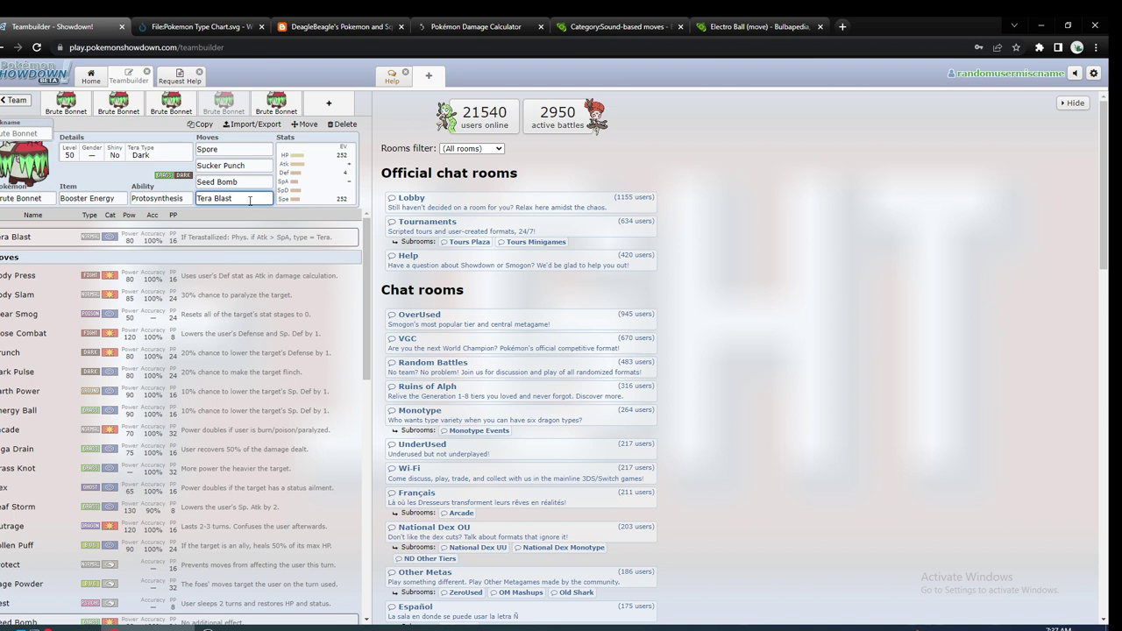
{"action": "left_click", "coordinate": [169, 104]}
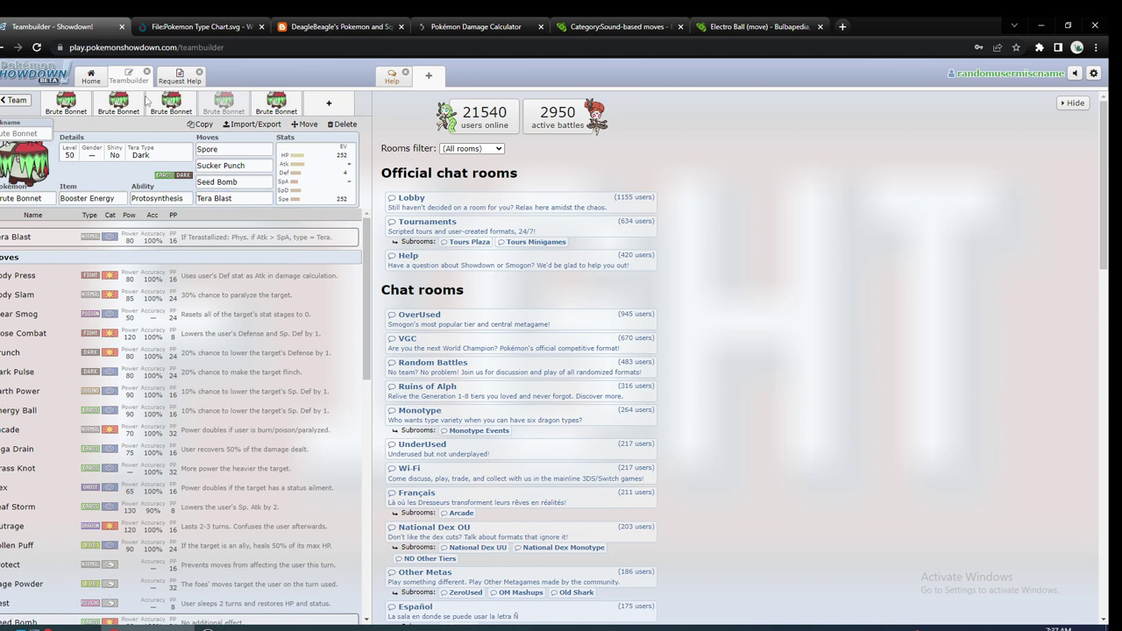
{"action": "left_click", "coordinate": [219, 103]}
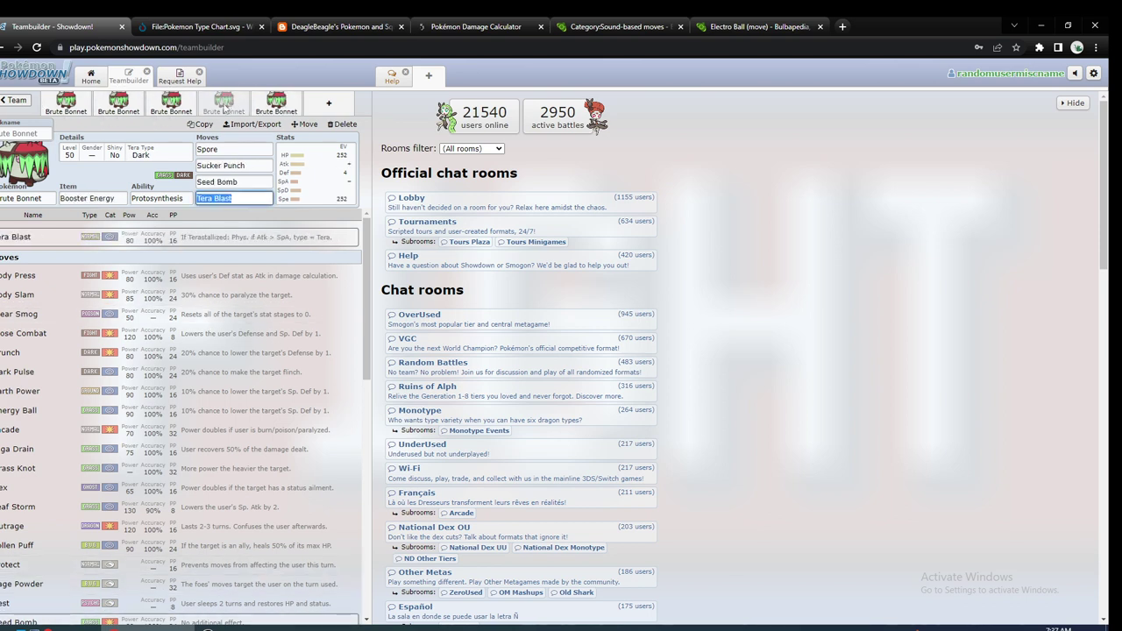
Set the fourth Brute Bonnet's Tera type to Fairy.
{"action": "left_click", "coordinate": [268, 105]}
{"action": "left_click", "coordinate": [160, 156]}
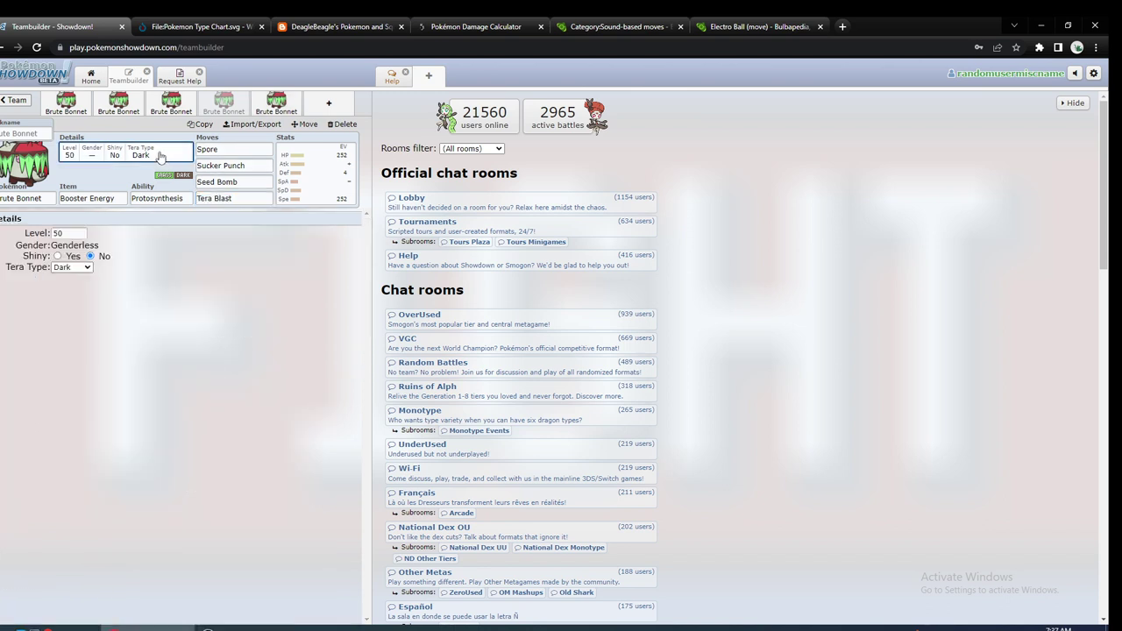
{"action": "left_click", "coordinate": [83, 267]}
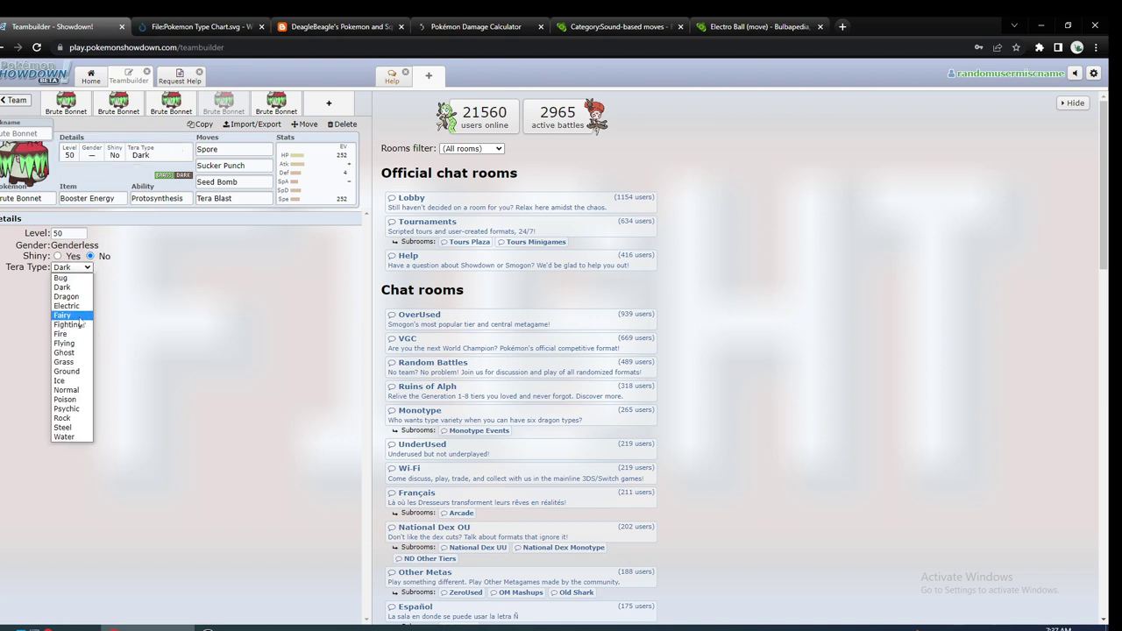
{"action": "left_click", "coordinate": [63, 315]}
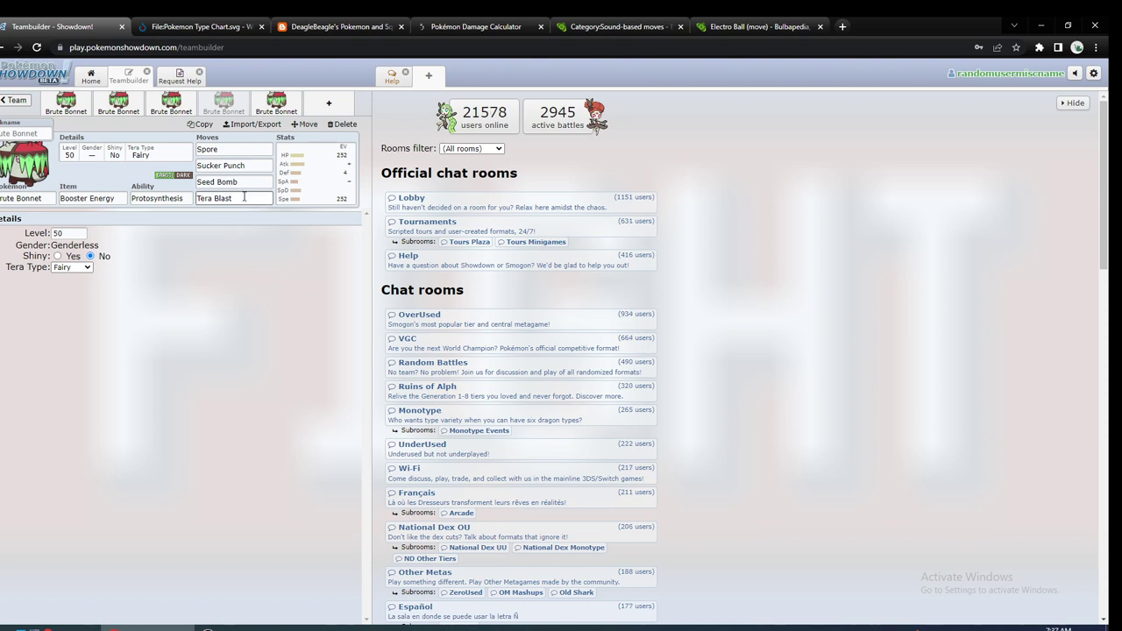
Check the Pokemon Type Chart page for matchups relevant to Fairy Tera Blast, and return to the fourth Brute Bonnet's Tera Blast.
{"action": "left_click", "coordinate": [200, 26]}
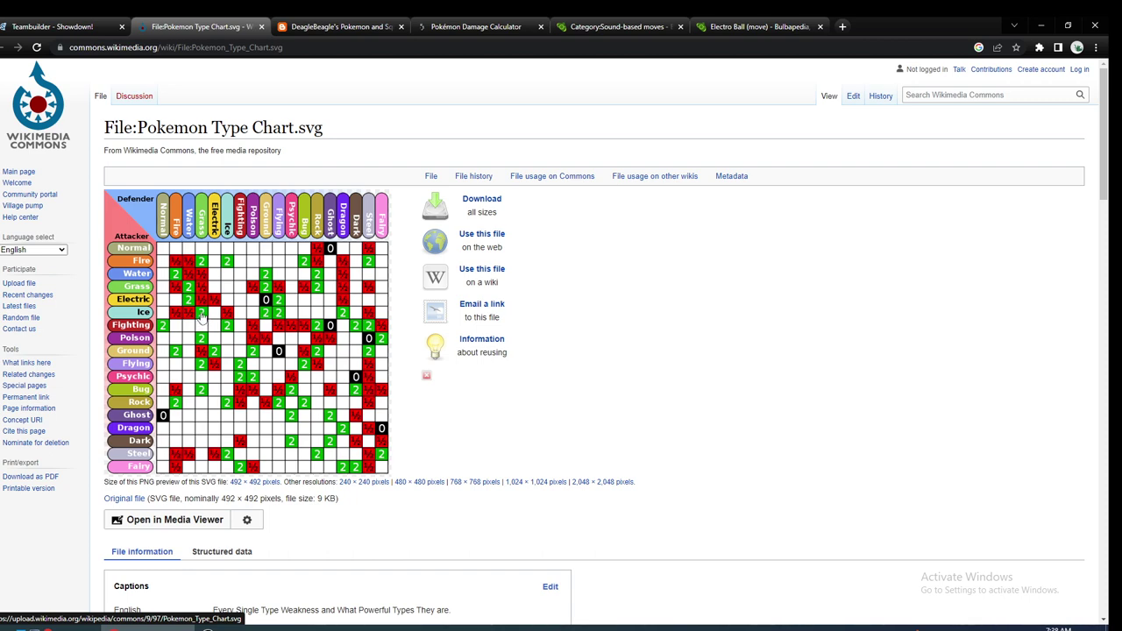
{"action": "left_click", "coordinate": [61, 26]}
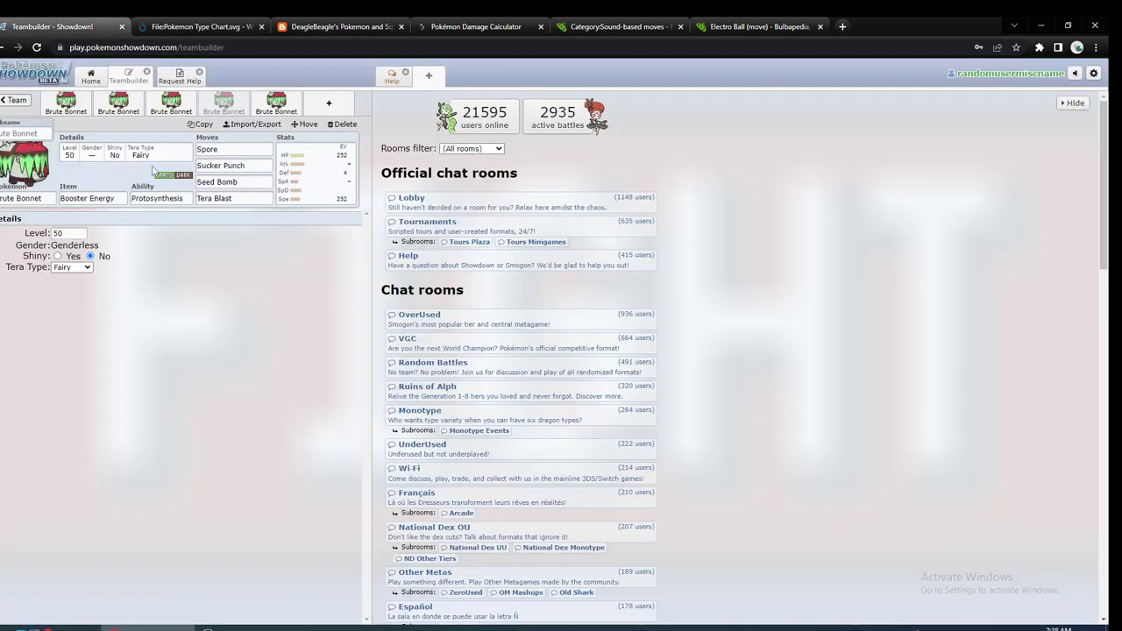
{"action": "left_click", "coordinate": [249, 197]}
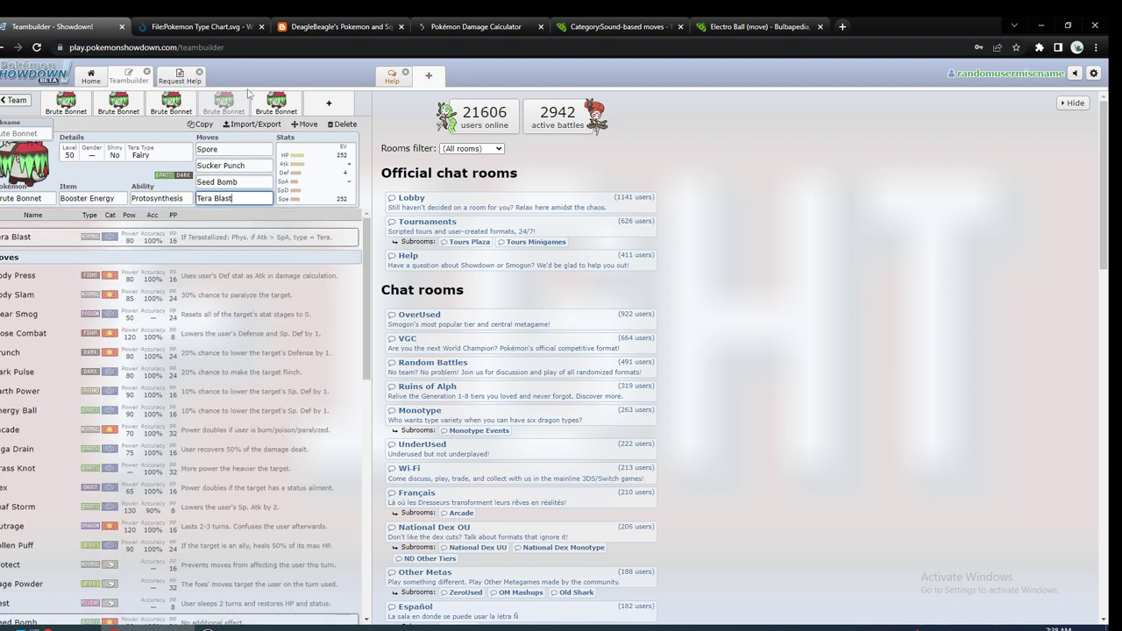
Replace Seed Bomb with Bullet Seed as the fifth Brute Bonnet's third move.
{"action": "left_click", "coordinate": [274, 104]}
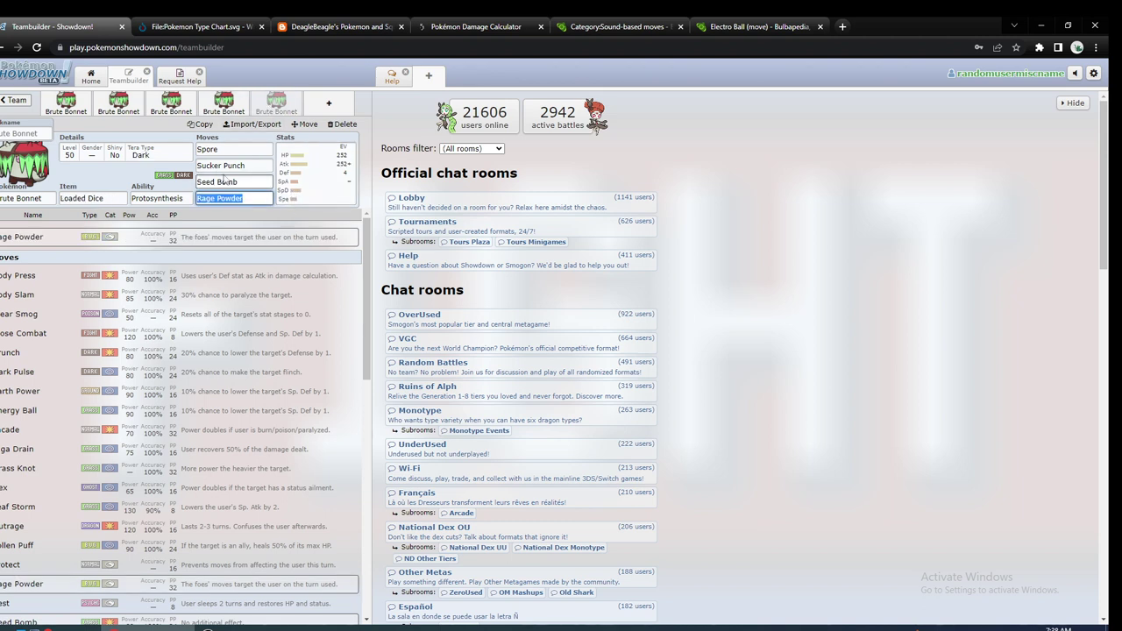
{"action": "left_click", "coordinate": [198, 183]}
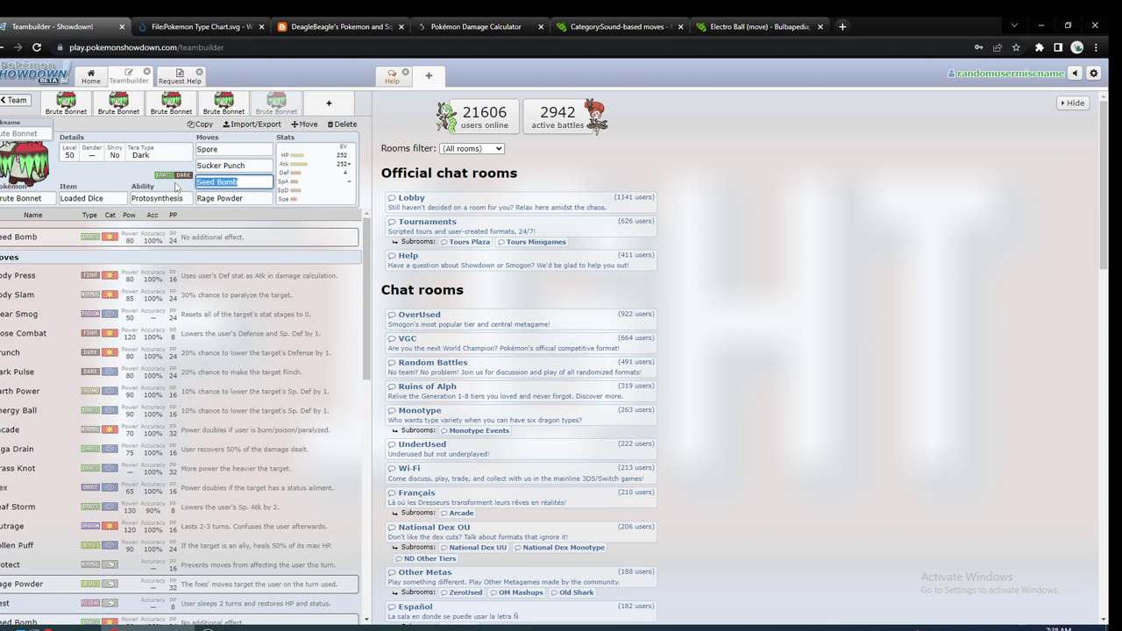
{"action": "type", "text": "bull"}
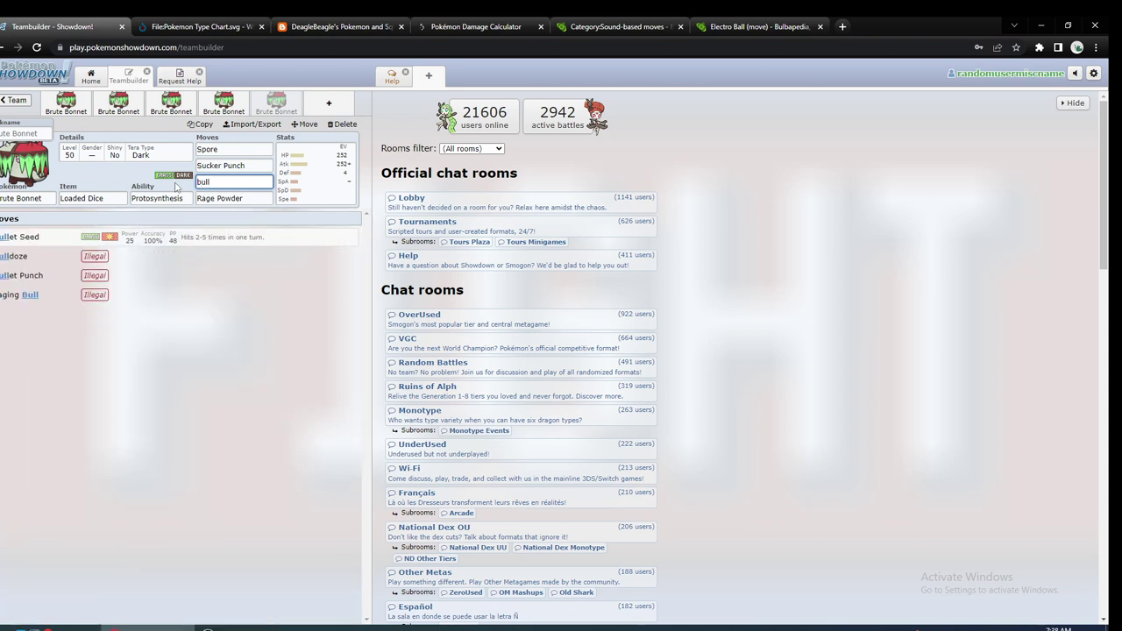
{"action": "left_click", "coordinate": [176, 237]}
Examine the fifth Brute Bonnet's Loaded Dice item together with its Sucker Punch and Bullet Seed moves.
{"action": "left_click", "coordinate": [114, 196]}
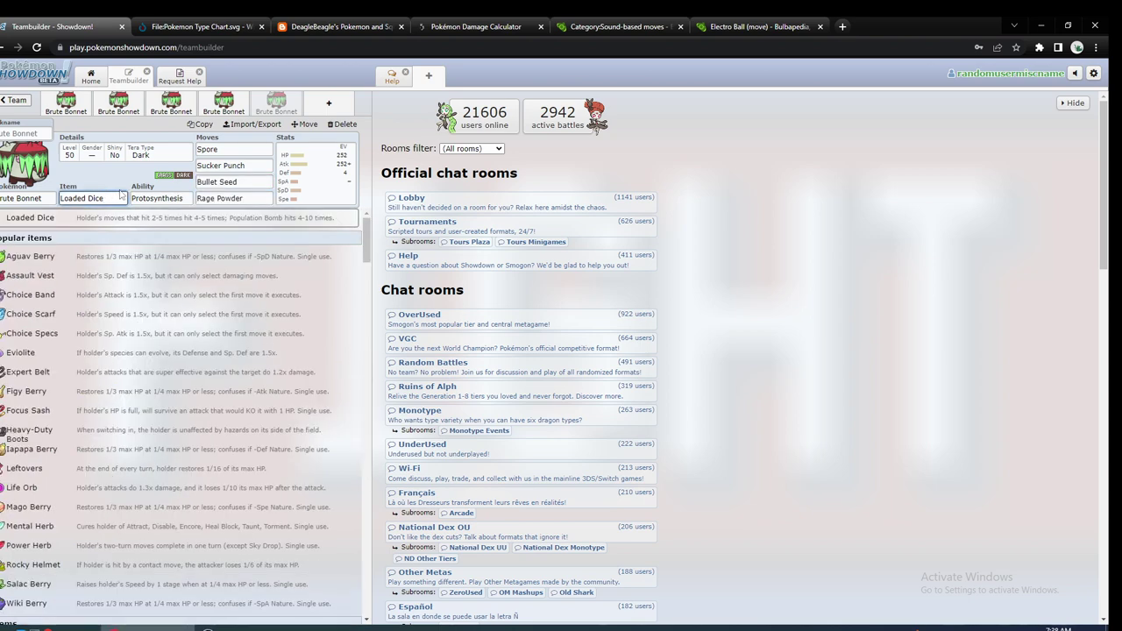
{"action": "left_click", "coordinate": [236, 164]}
{"action": "left_click", "coordinate": [253, 182]}
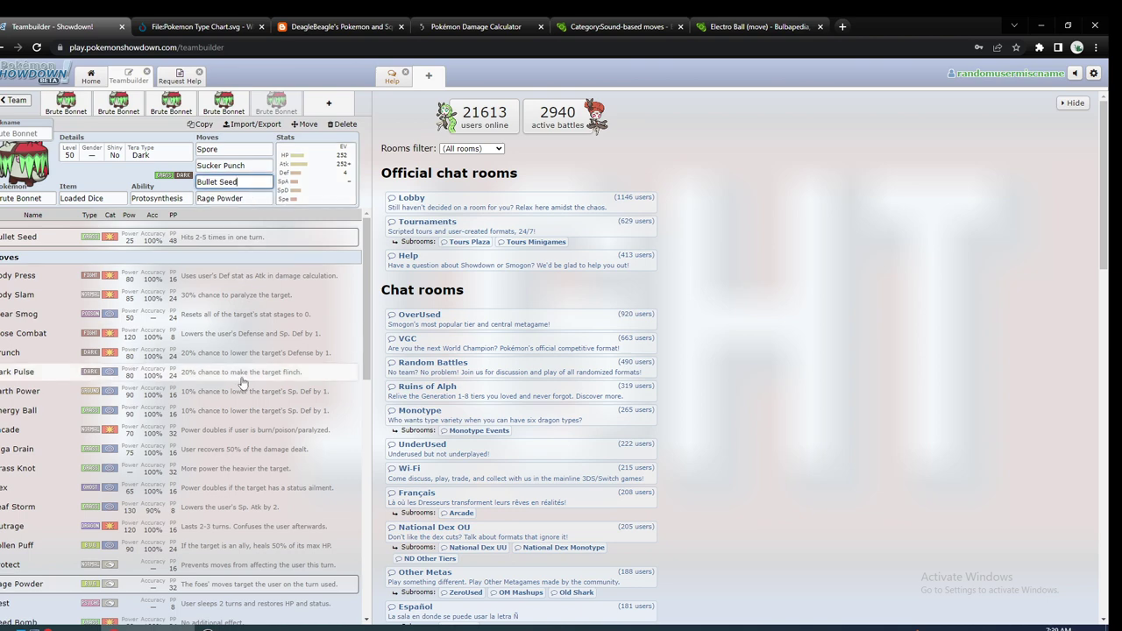
{"action": "scroll", "coordinate": [253, 354], "scroll_direction": "down", "scroll_amount": 2}
{"action": "scroll", "coordinate": [252, 351], "scroll_direction": "up", "scroll_amount": 3}
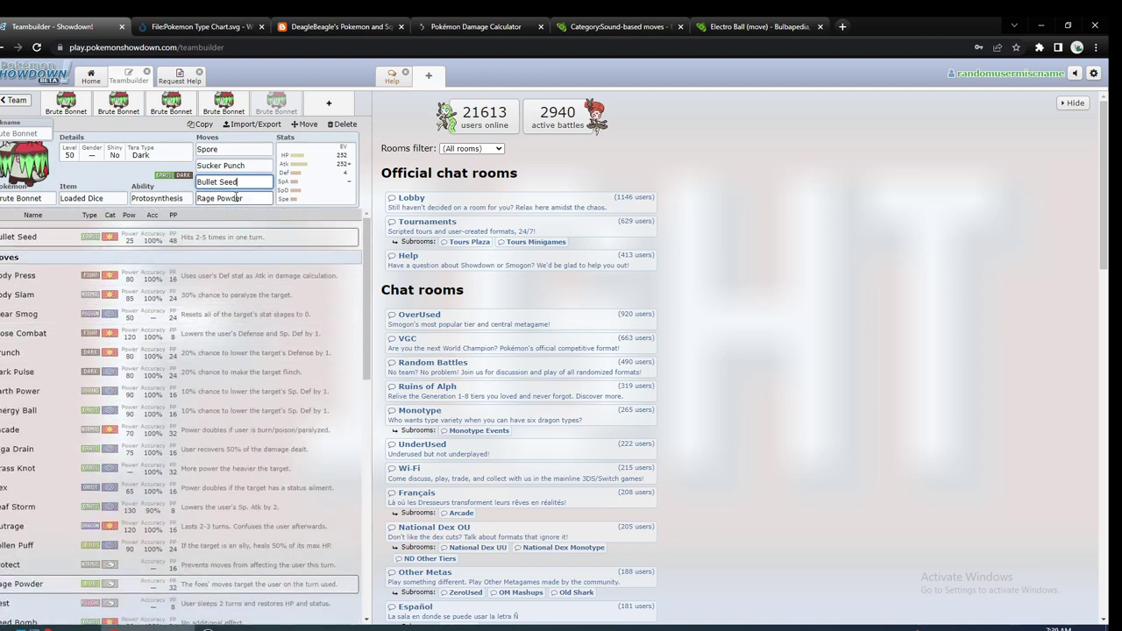
{"action": "left_click", "coordinate": [248, 181]}
Review how the fifth Brute Bonnet's Loaded Dice and Protosynthesis ability work with Bullet Seed and Sucker Punch.
{"action": "left_click", "coordinate": [121, 197]}
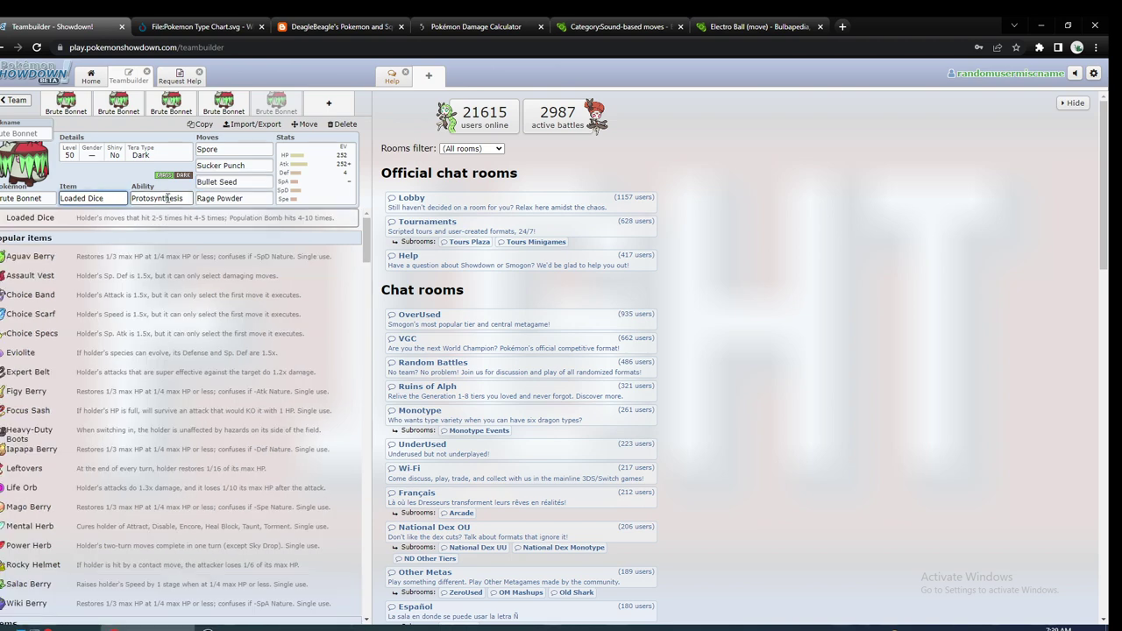
{"action": "left_click", "coordinate": [156, 198]}
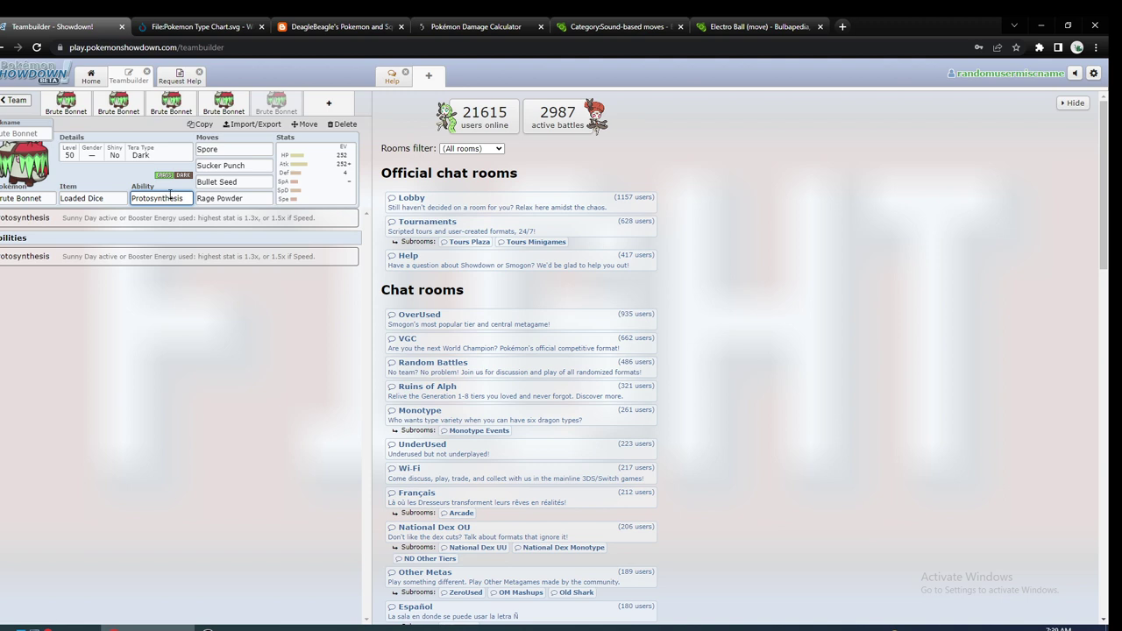
{"action": "left_click", "coordinate": [254, 186]}
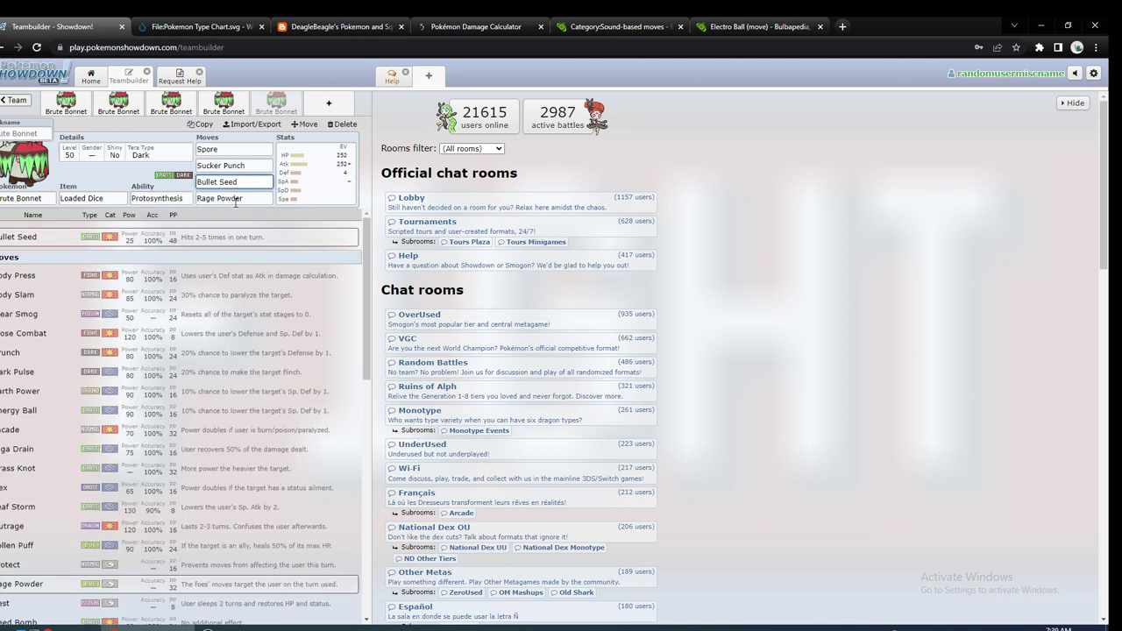
{"action": "left_click", "coordinate": [113, 195]}
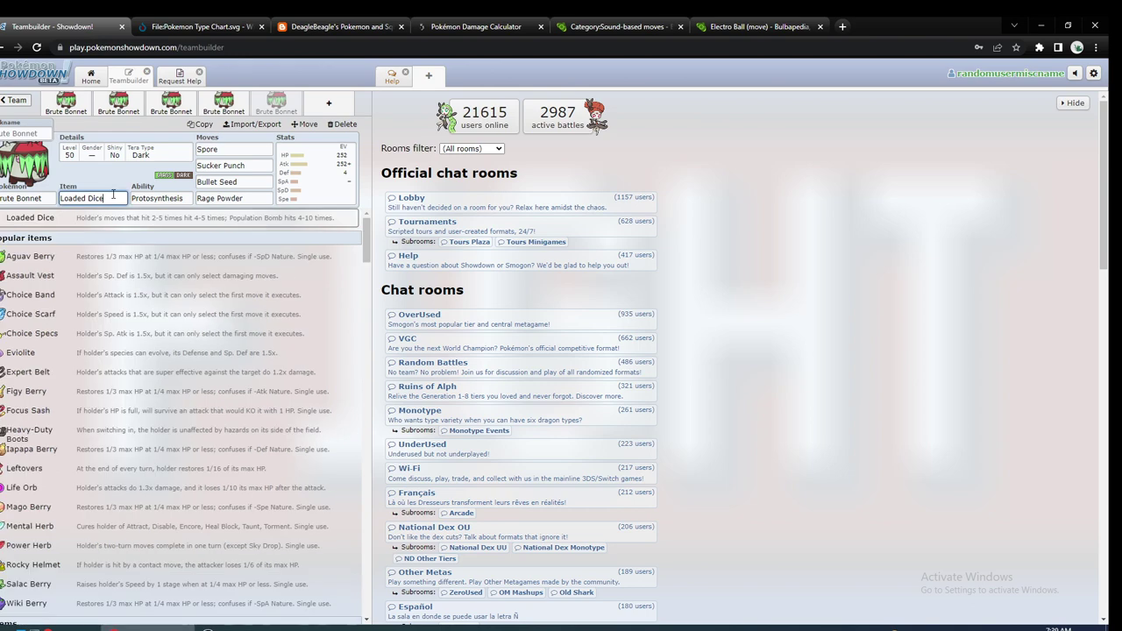
{"action": "left_click_drag", "start_coordinate": [113, 194], "coordinate": [59, 189]}
{"action": "left_click", "coordinate": [101, 171]}
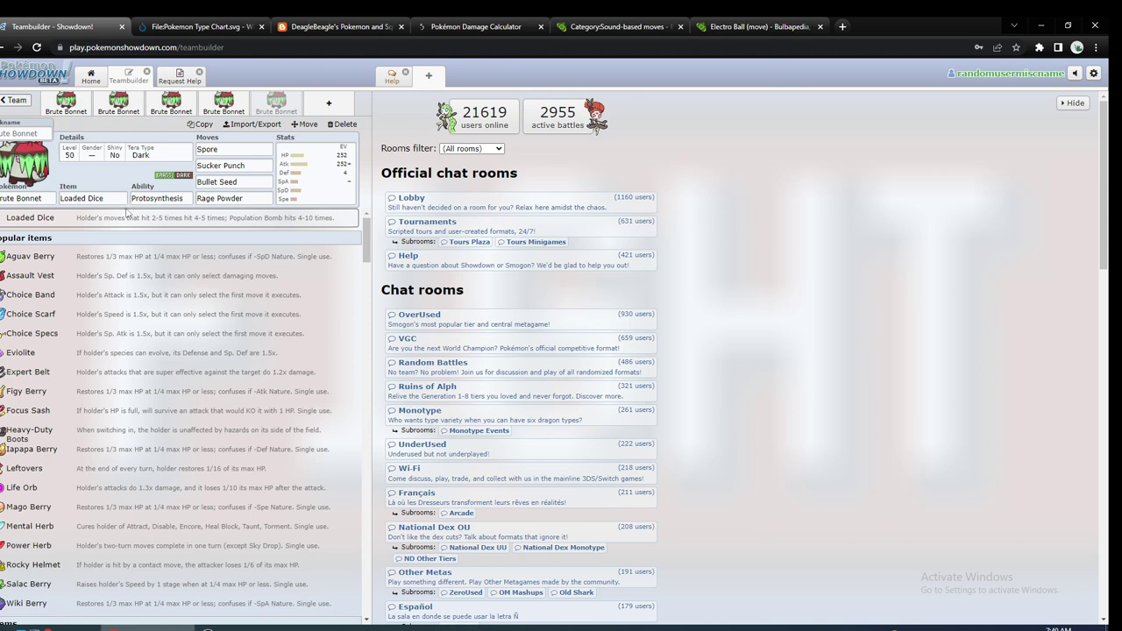
{"action": "left_click", "coordinate": [246, 182]}
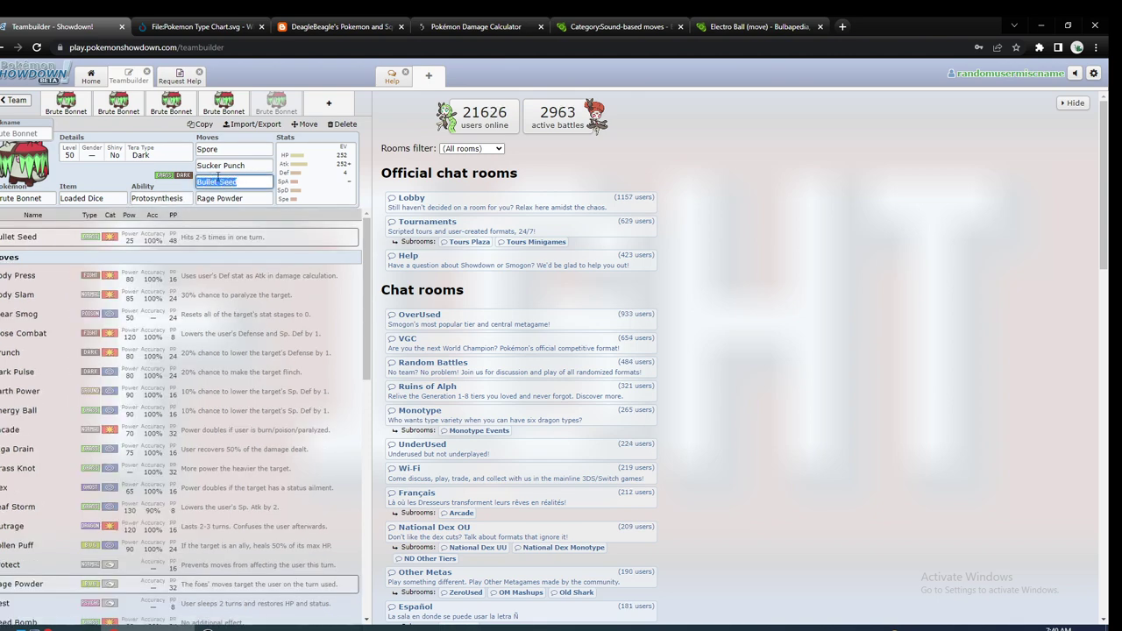
{"action": "left_click", "coordinate": [254, 165]}
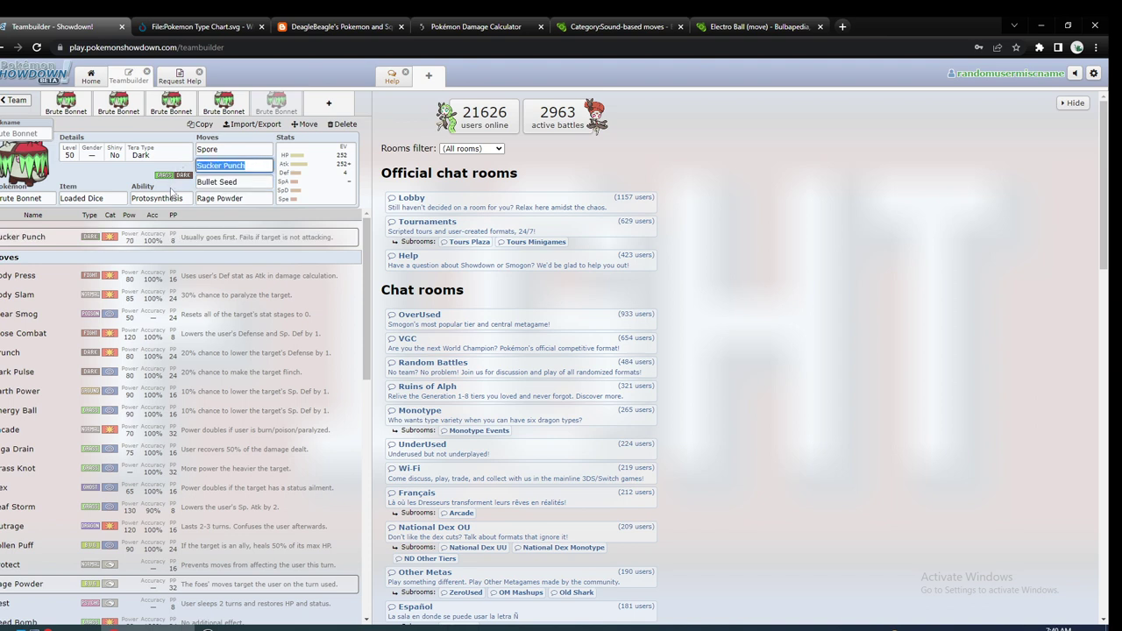
{"action": "left_click", "coordinate": [169, 196]}
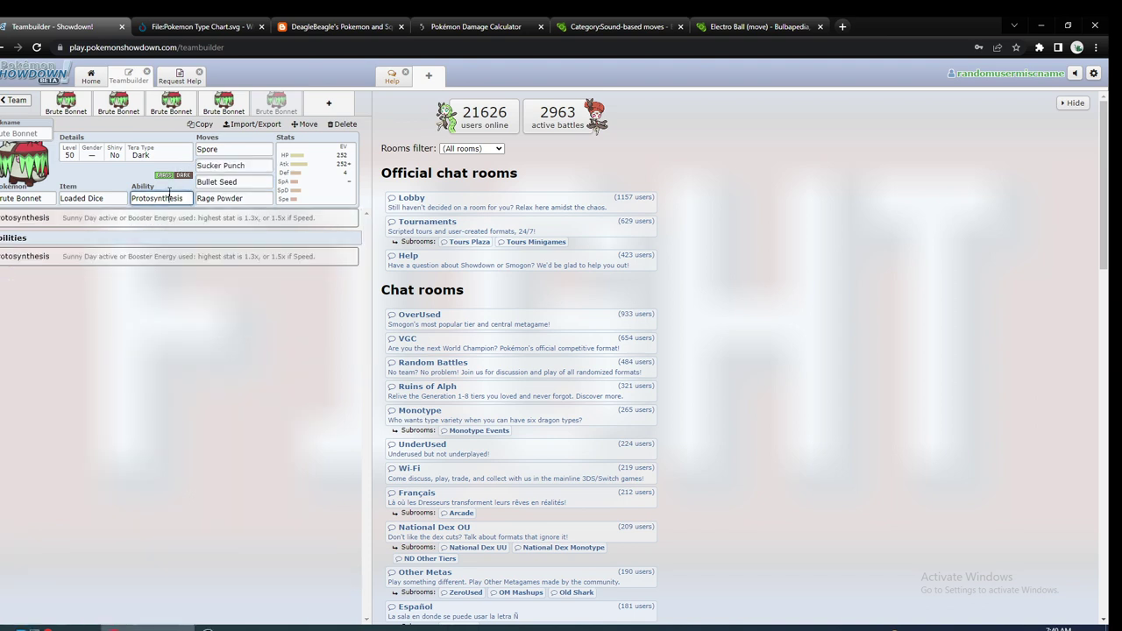
Replace Rage Powder with Protect as the fifth Brute Bonnet's fourth move.
{"action": "left_click", "coordinate": [249, 197]}
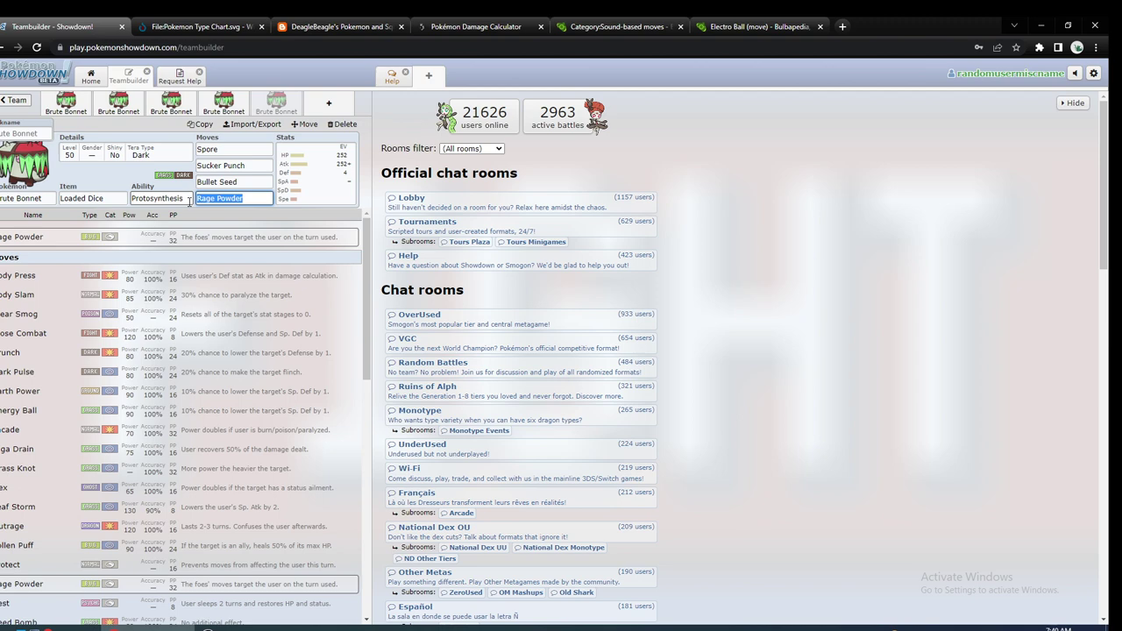
{"action": "type", "text": "pr"}
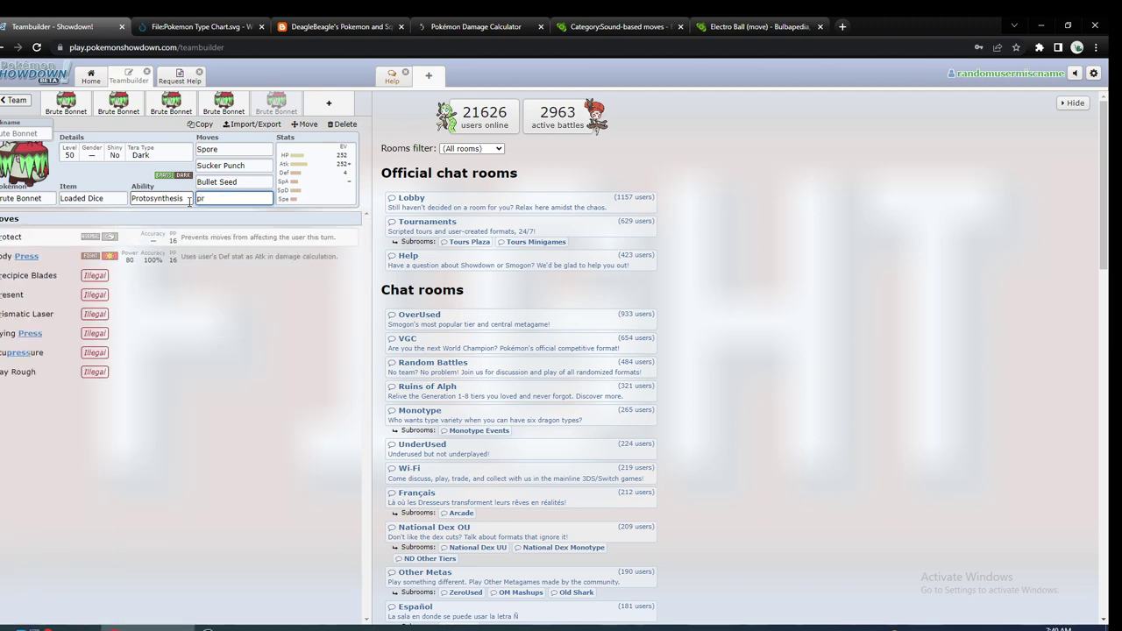
{"action": "left_click", "coordinate": [237, 236]}
{"action": "left_click", "coordinate": [238, 199]}
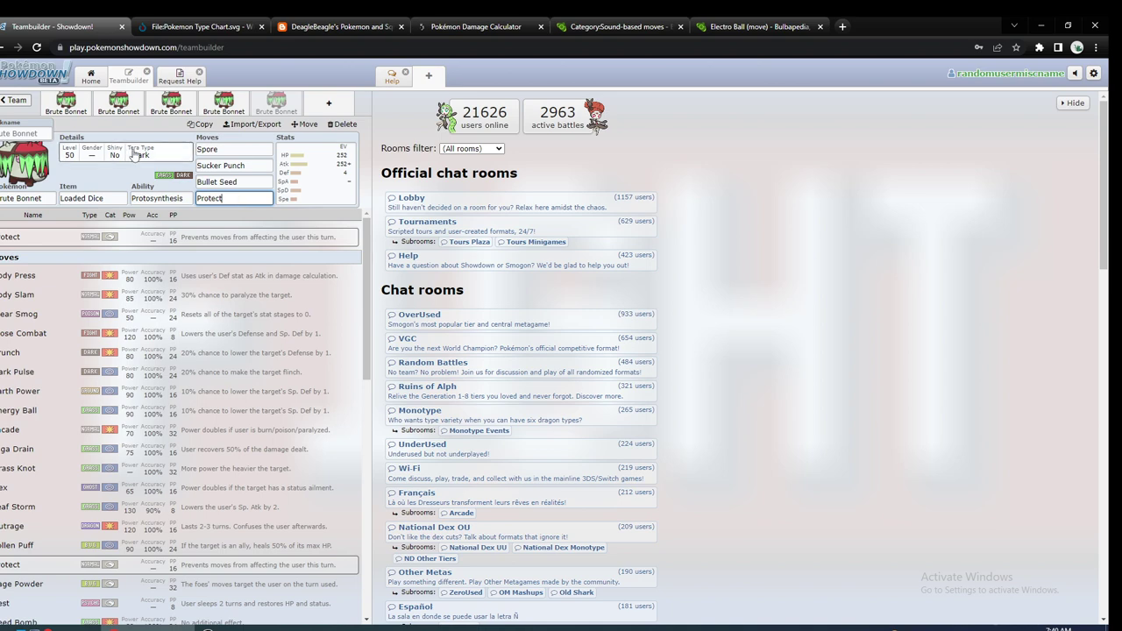
Look through the fifth Brute Bonnet's available moves for alternatives and review Bullet Seed again.
{"action": "scroll", "coordinate": [105, 398], "scroll_direction": "down", "scroll_amount": 5}
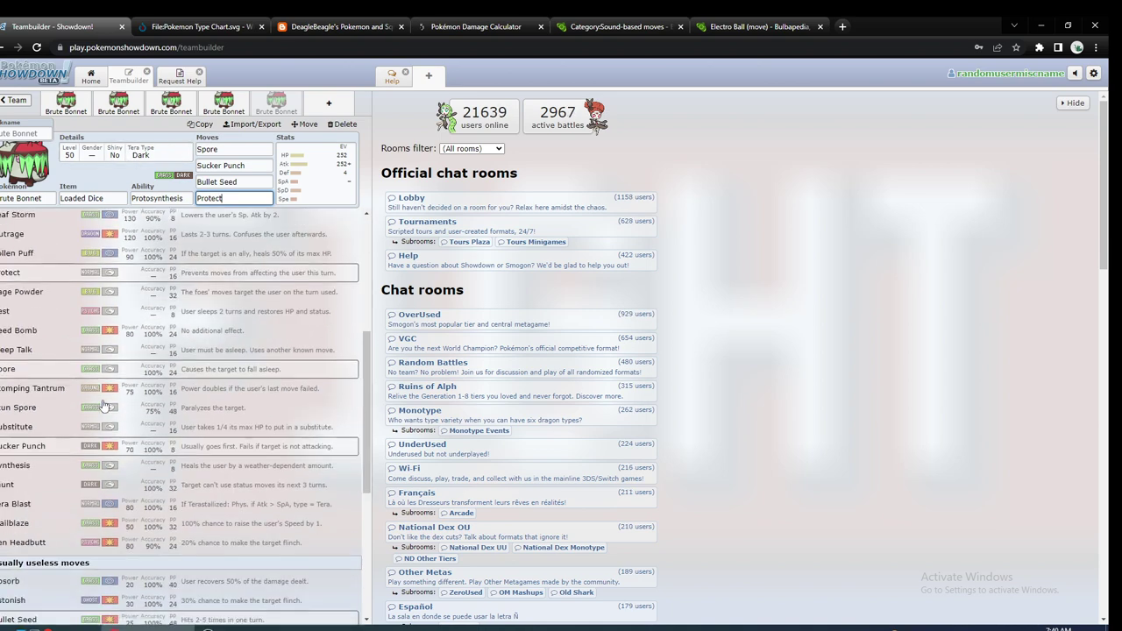
{"action": "scroll", "coordinate": [105, 399], "scroll_direction": "up", "scroll_amount": 5}
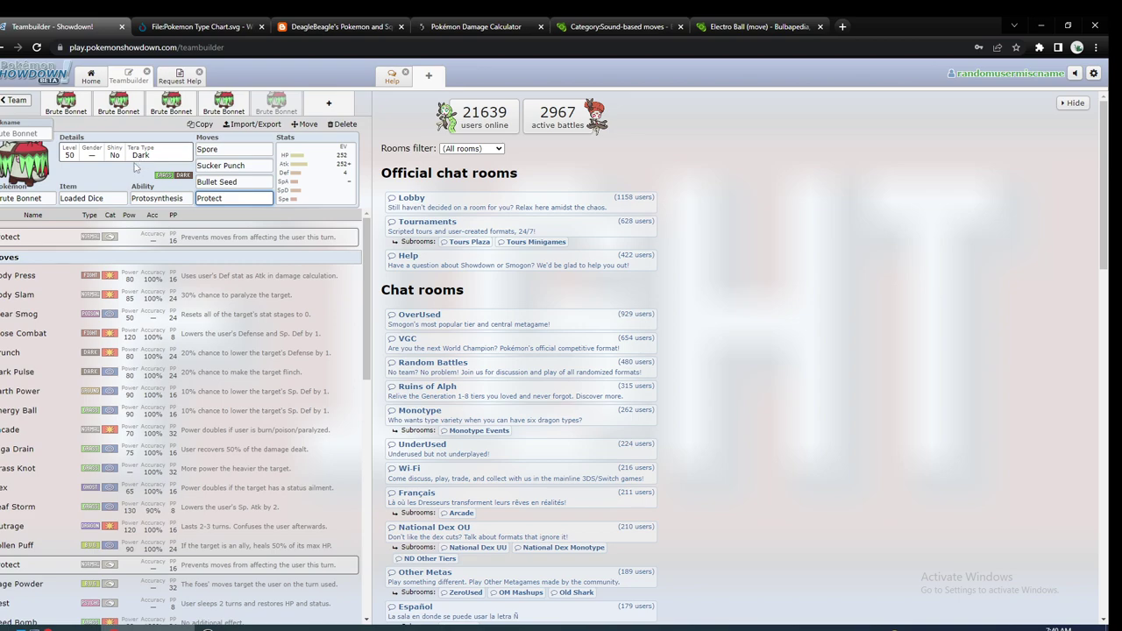
{"action": "scroll", "coordinate": [175, 294], "scroll_direction": "down", "scroll_amount": 10}
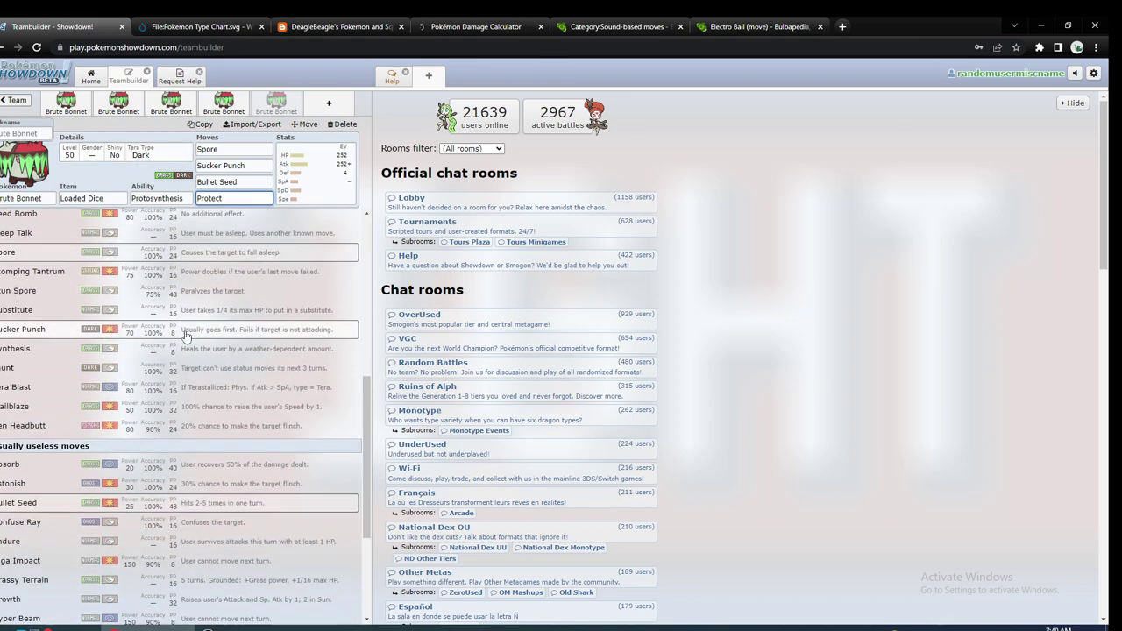
{"action": "scroll", "coordinate": [184, 333], "scroll_direction": "up", "scroll_amount": 7}
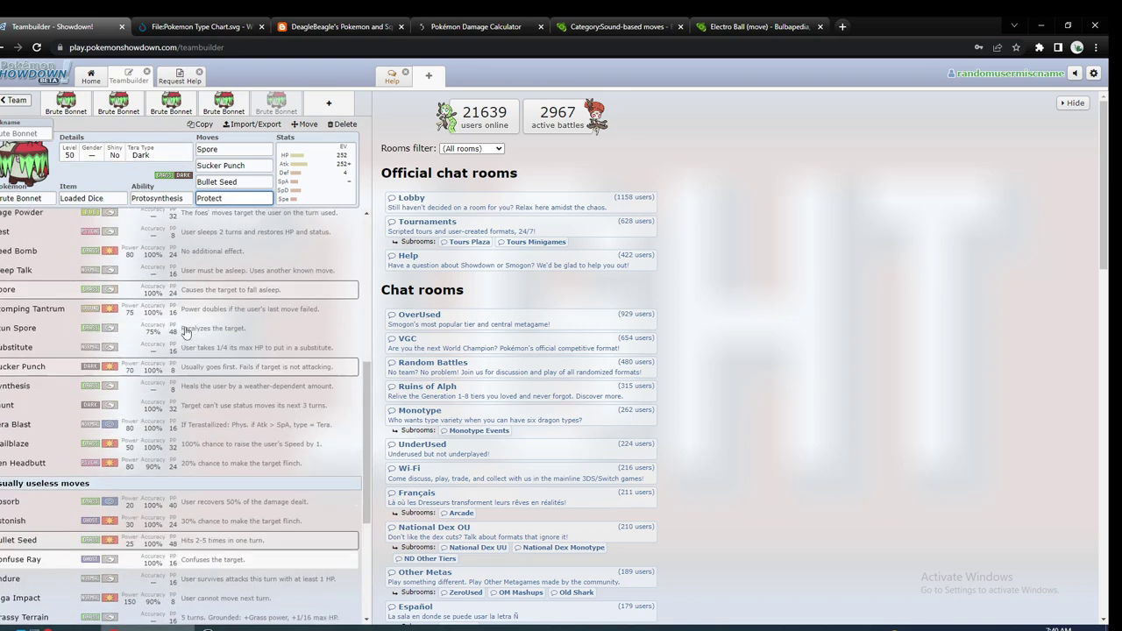
{"action": "scroll", "coordinate": [186, 331], "scroll_direction": "up", "scroll_amount": 3}
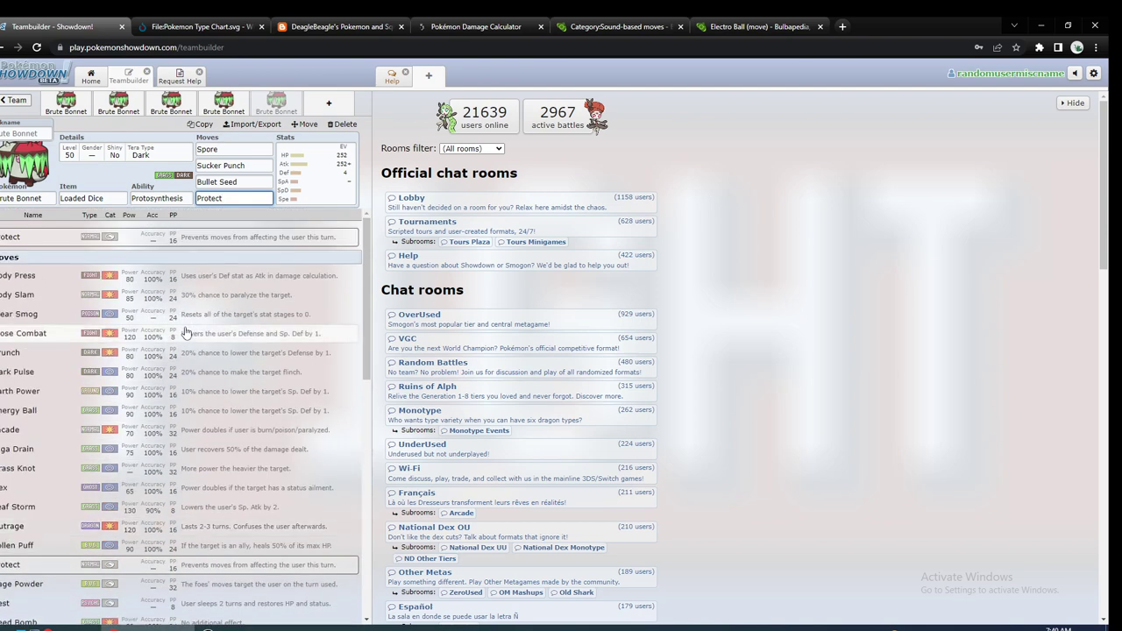
{"action": "left_click", "coordinate": [246, 181]}
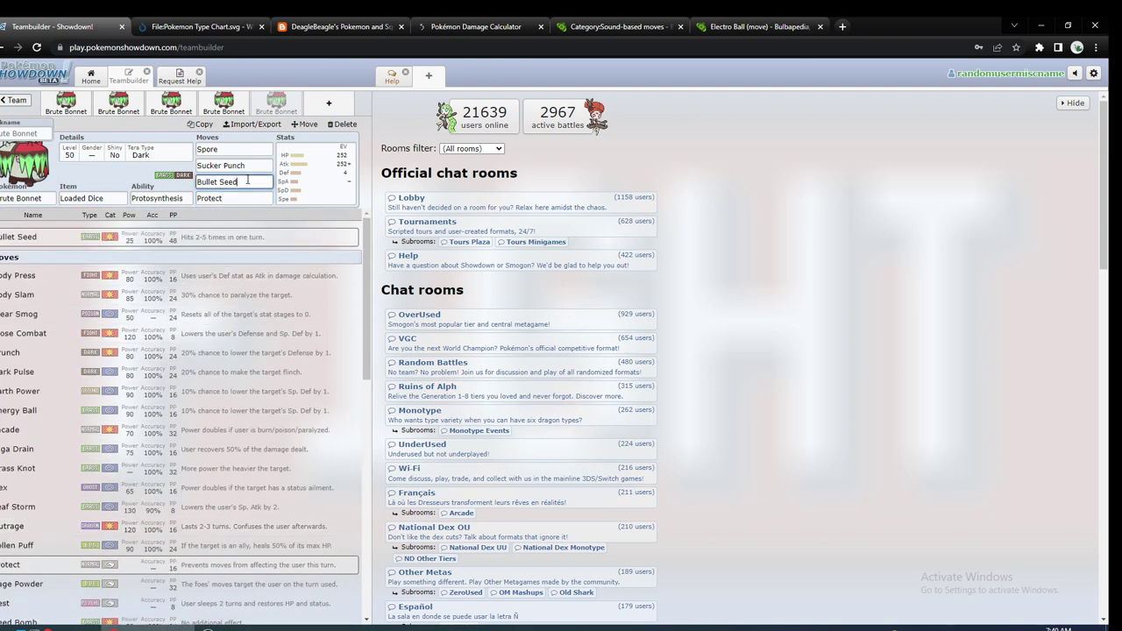